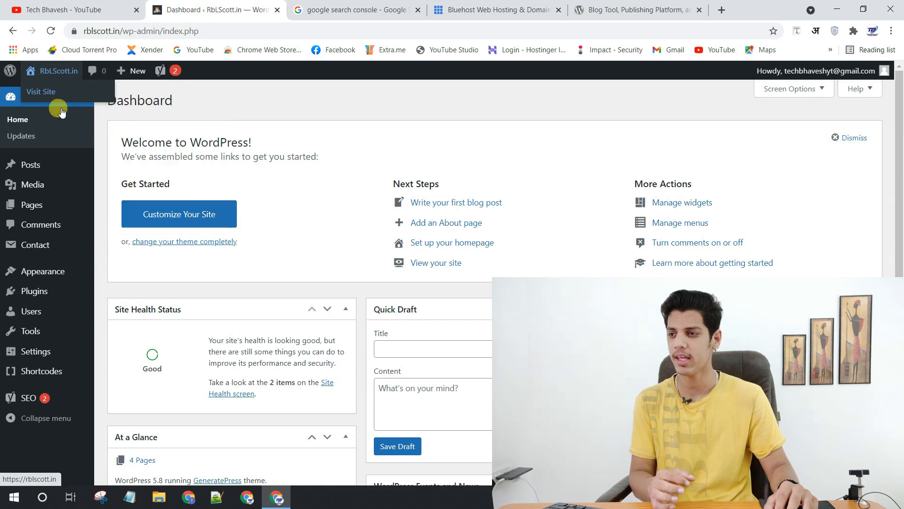
# - Open the RbLScott.in site's front page in its own browser tab and check that it loads
pyautogui.click(289, 10)
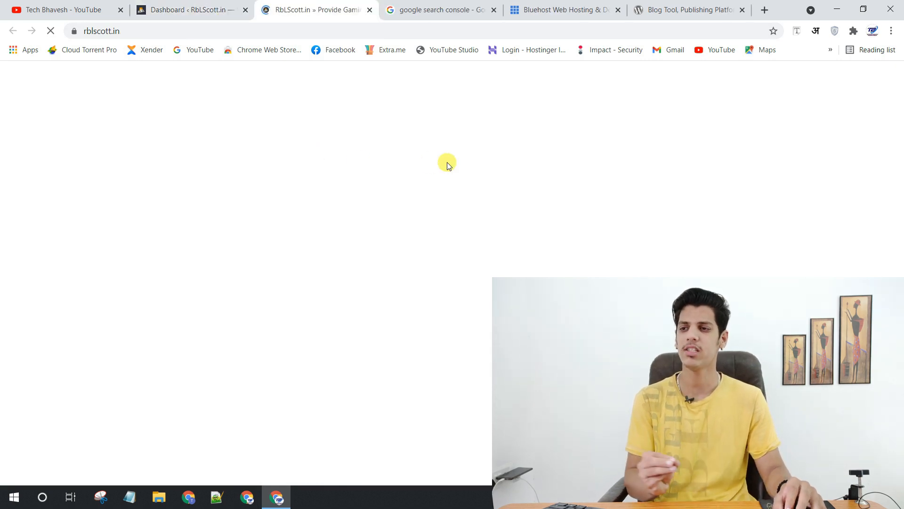
pyautogui.moveTo(899, 105)
pyautogui.mouseDown()
pyautogui.moveTo(901, 311)
pyautogui.moveTo(900, 97)
pyautogui.mouseUp()
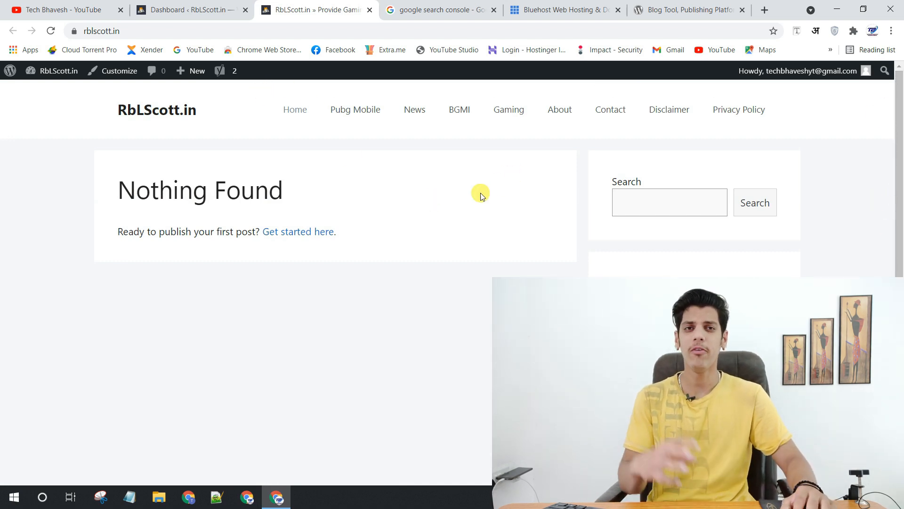
# - Review the Bluehost home page, examining the starting price and the list of features included with its WordPress hosting
pyautogui.click(550, 6)
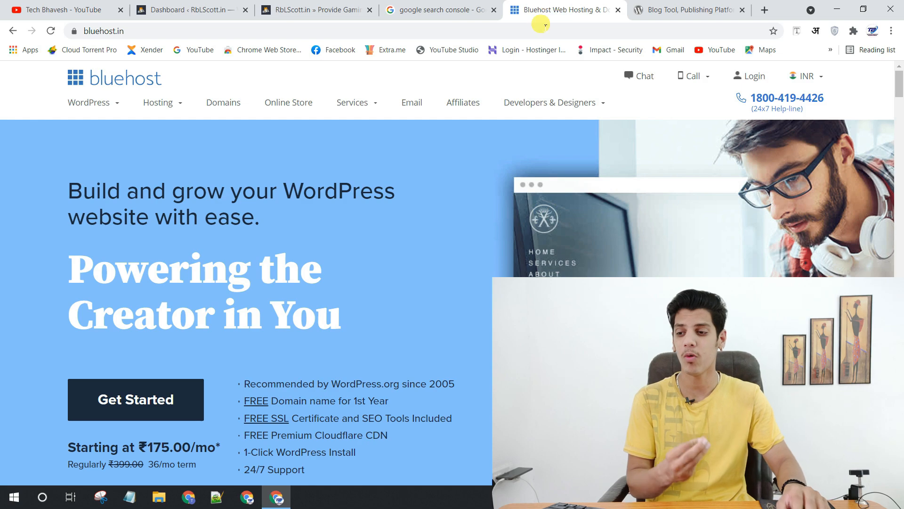
pyautogui.scroll(-6, 406, 189)
pyautogui.scroll(6, 353, 231)
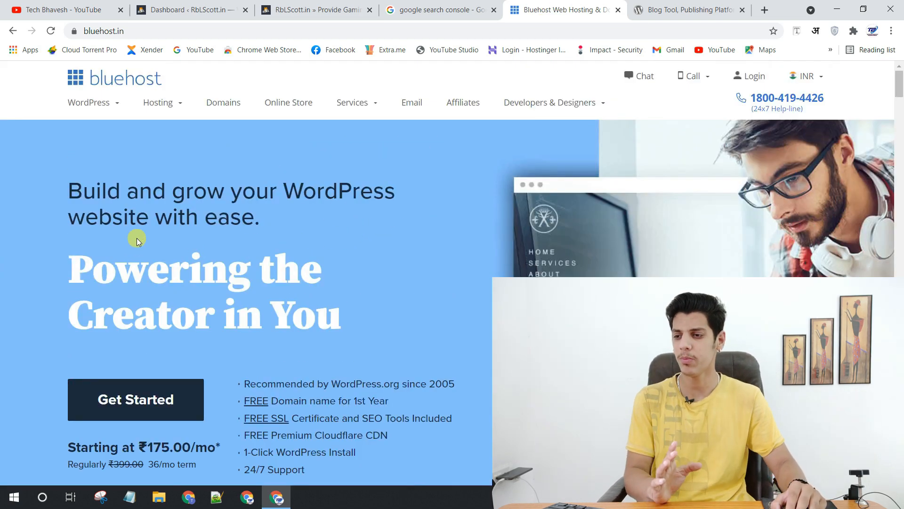
pyautogui.scroll(-4, 135, 241)
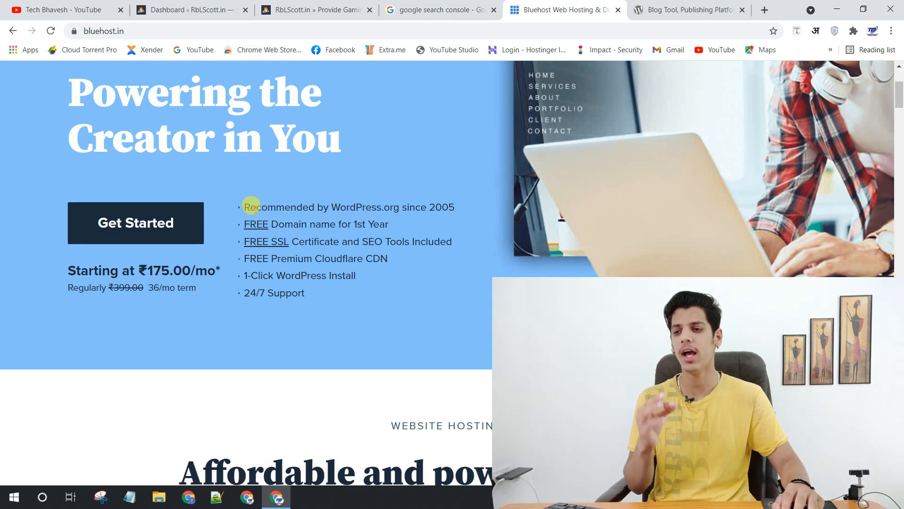
pyautogui.moveTo(277, 213); pyautogui.dragTo(450, 219)
pyautogui.click(314, 224)
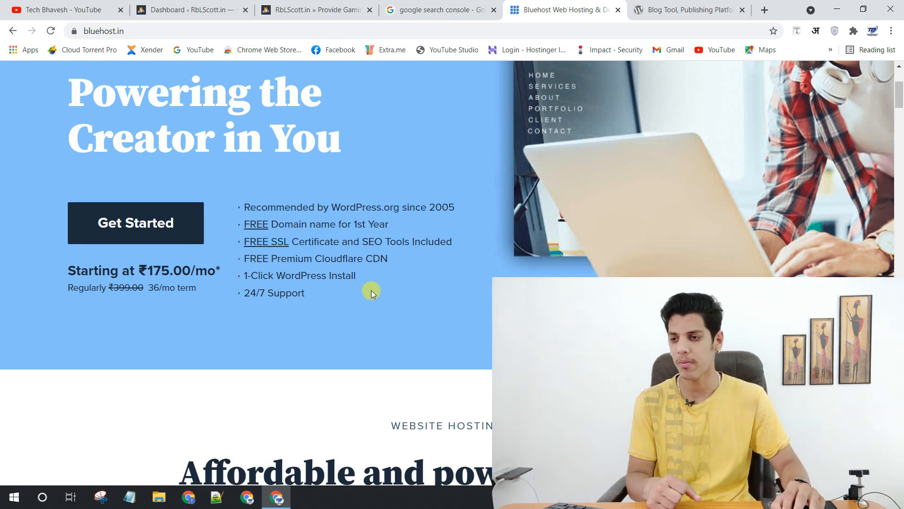
pyautogui.moveTo(430, 248); pyautogui.dragTo(342, 243)
pyautogui.click(345, 242)
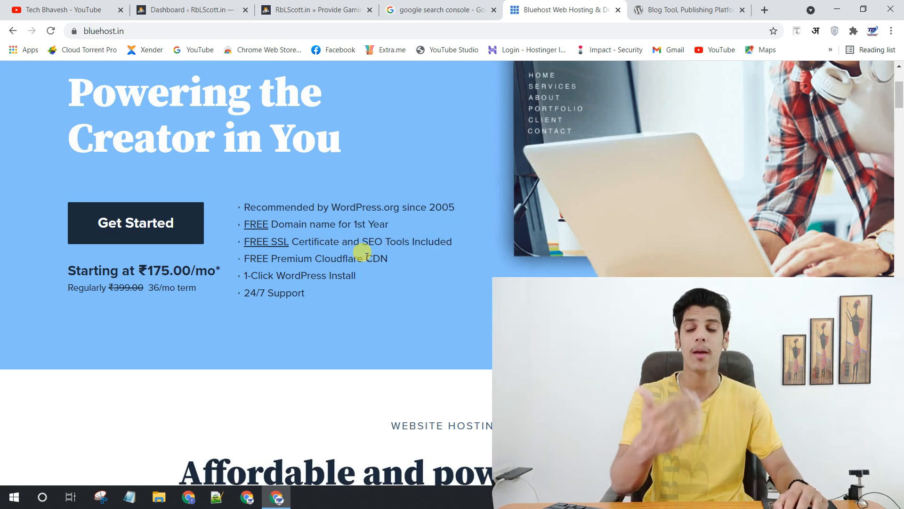
pyautogui.scroll(4, 434, 210)
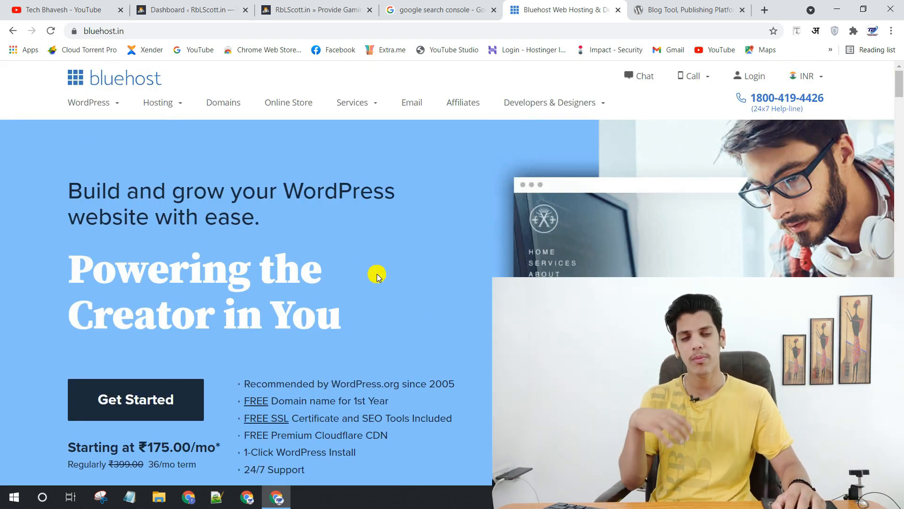
# - Examine the Bluehost recommendation on the Hosting page of WordPress.org
pyautogui.click(689, 10)
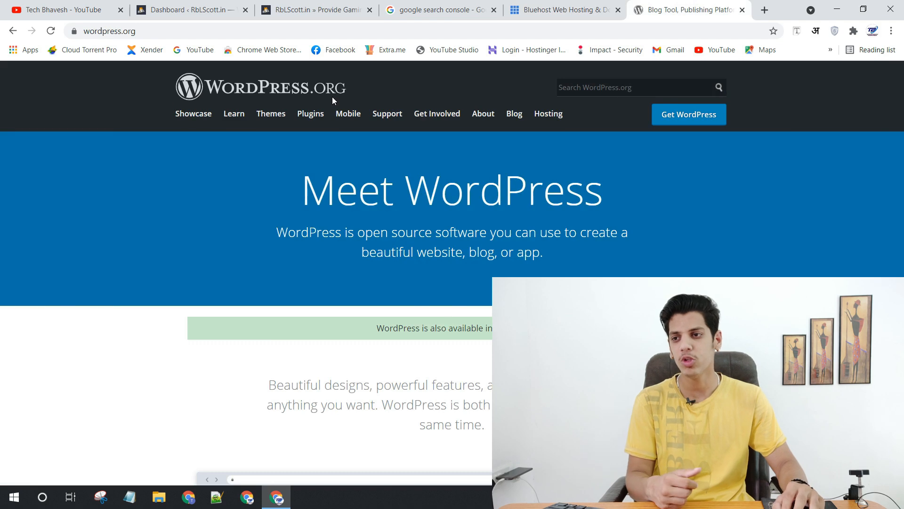
pyautogui.click(542, 114)
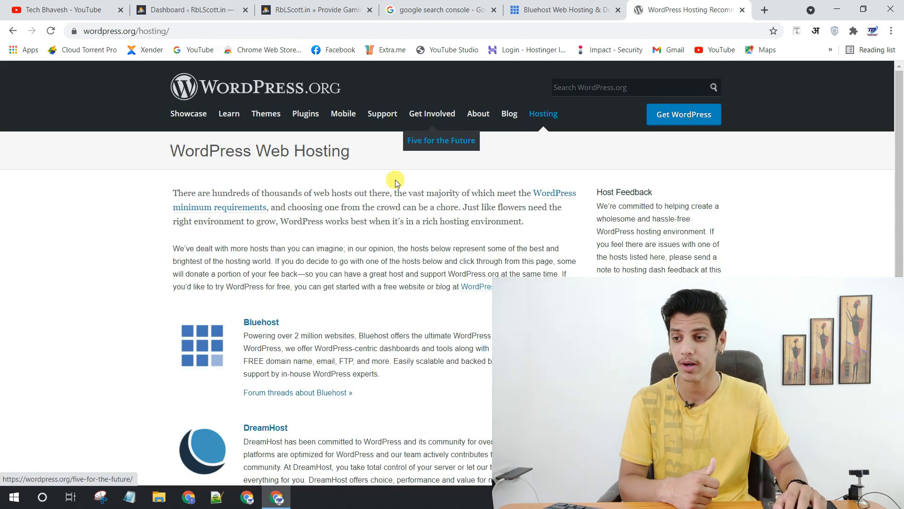
pyautogui.moveTo(210, 317); pyautogui.dragTo(313, 349)
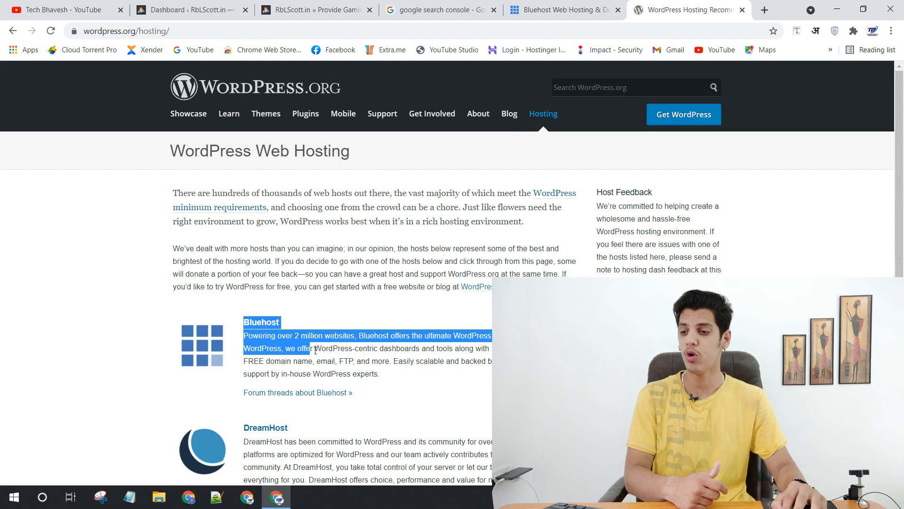
pyautogui.click(301, 328)
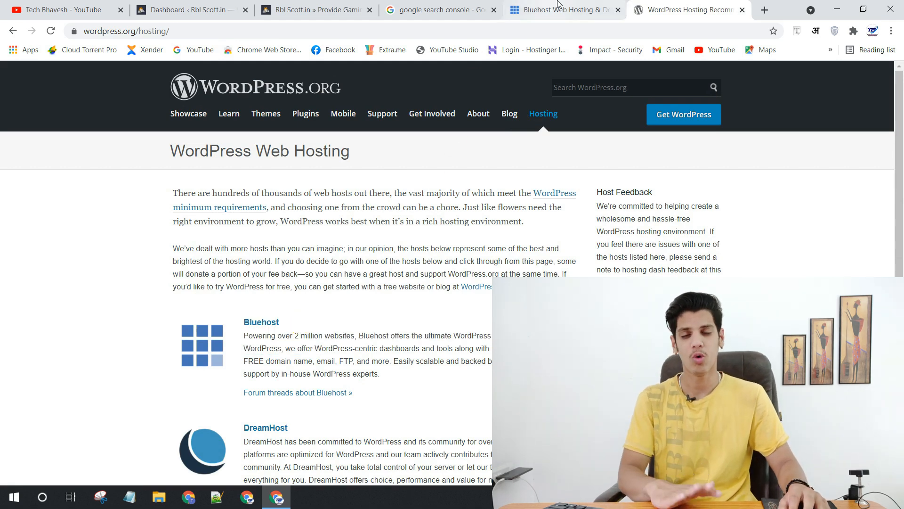
# - Close the WordPress.org and Bluehost pages
pyautogui.click(743, 10)
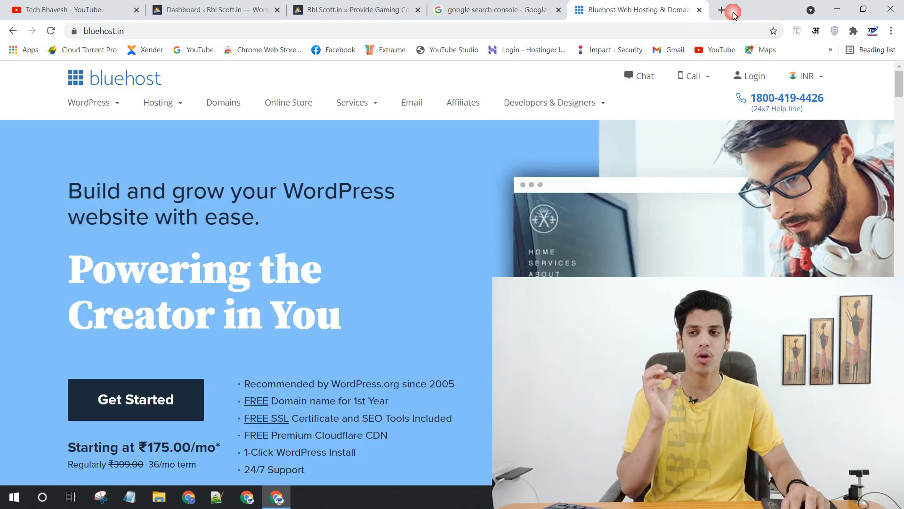
pyautogui.click(699, 11)
pyautogui.click(699, 10)
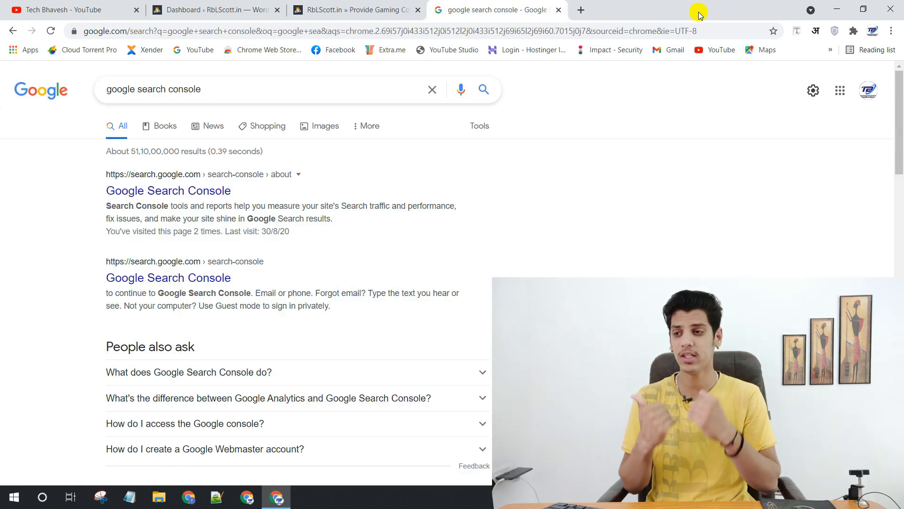
# - Activate the Site Kit by Google plugin among the installed plugins of the RbLScott.in WordPress site
pyautogui.click(374, 6)
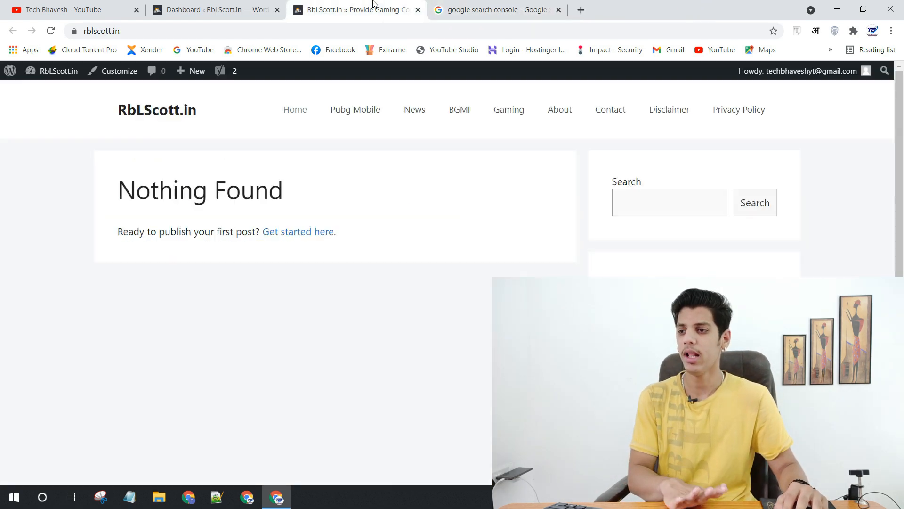
pyautogui.click(282, 8)
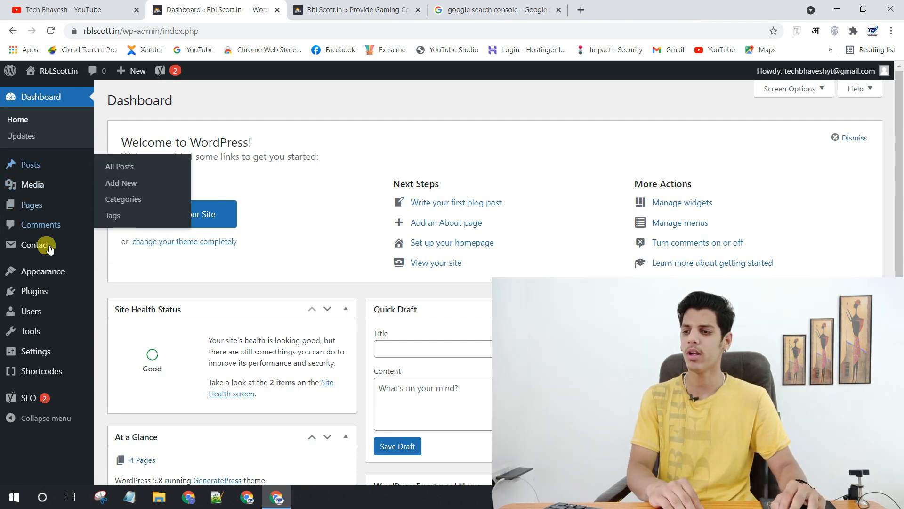
pyautogui.click(38, 299)
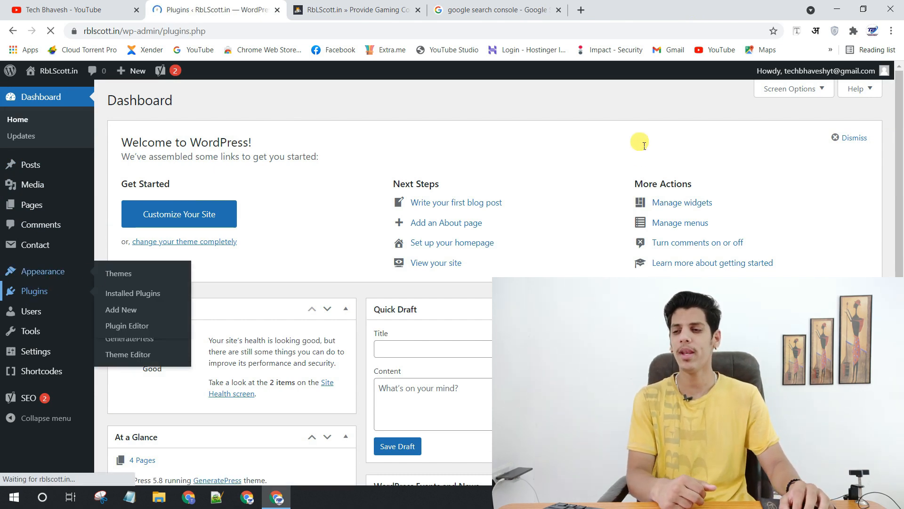
pyautogui.scroll(-2, 234, 177)
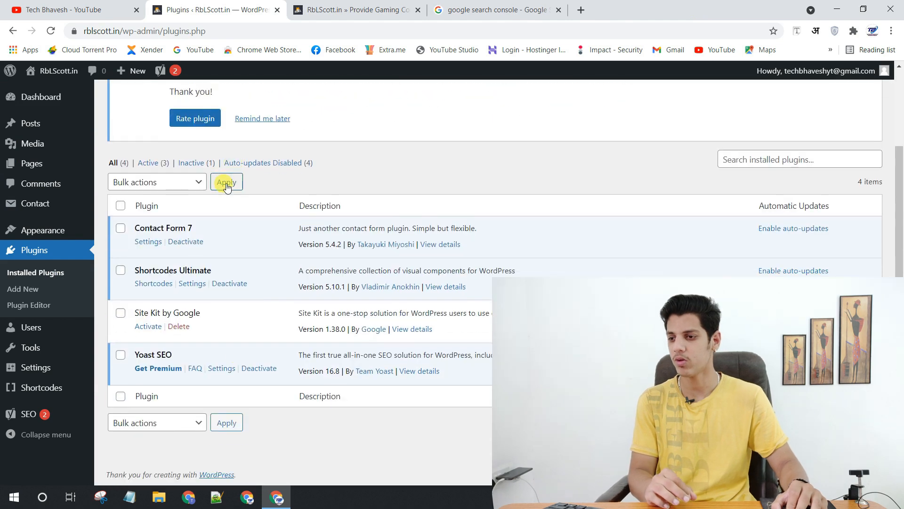
pyautogui.click(146, 328)
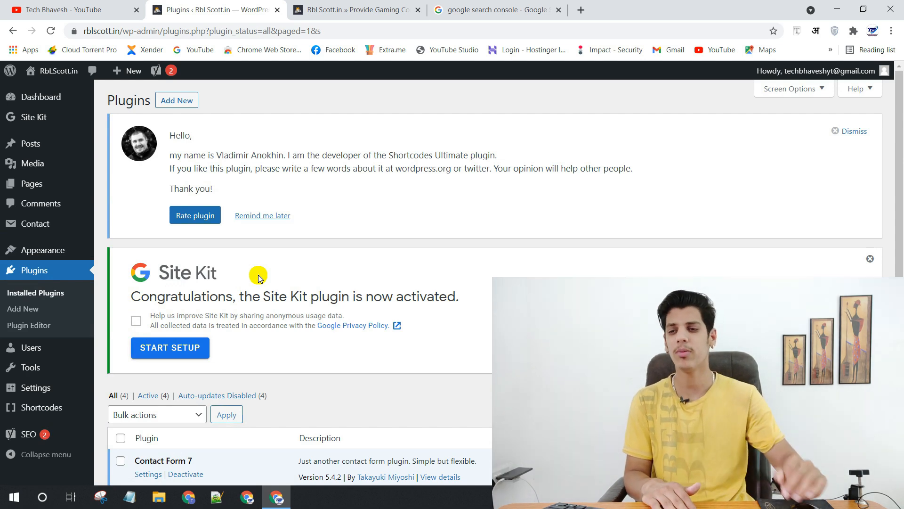
# - Open Google Search Console from the Google search results and start adding a new property
pyautogui.hotkey('ctrl', 'Tab')
pyautogui.hotkey('ctrl', 'Tab')
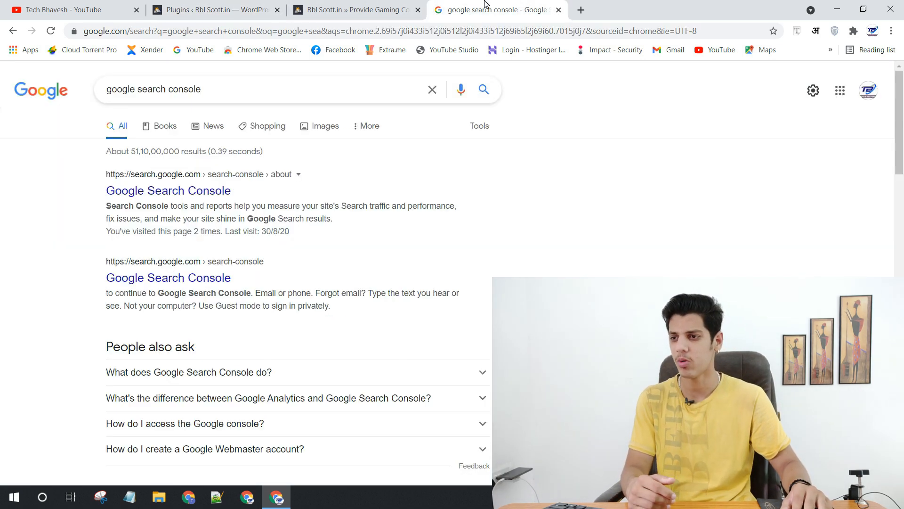
pyautogui.click(137, 191)
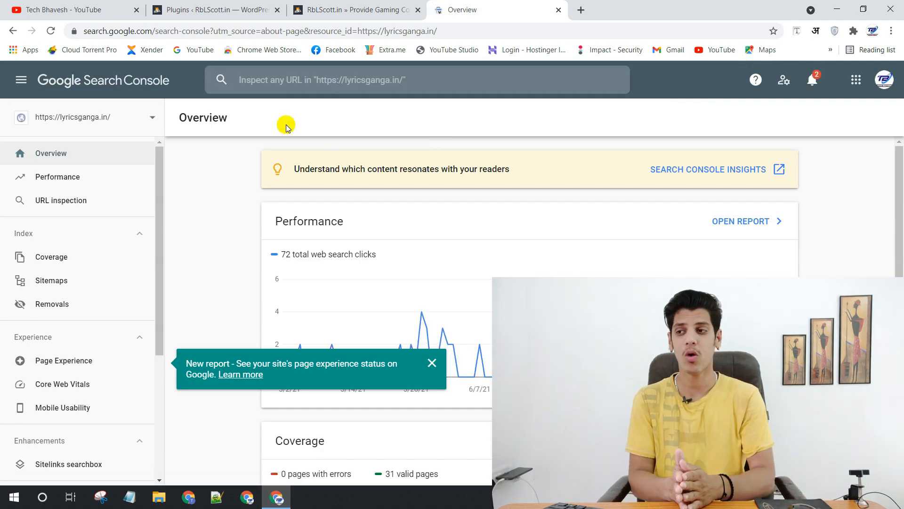
pyautogui.click(115, 117)
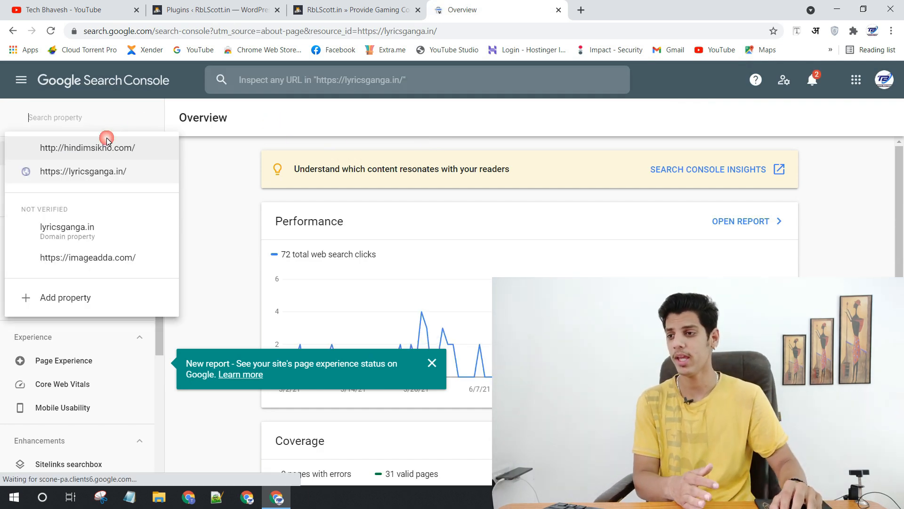
pyautogui.click(78, 305)
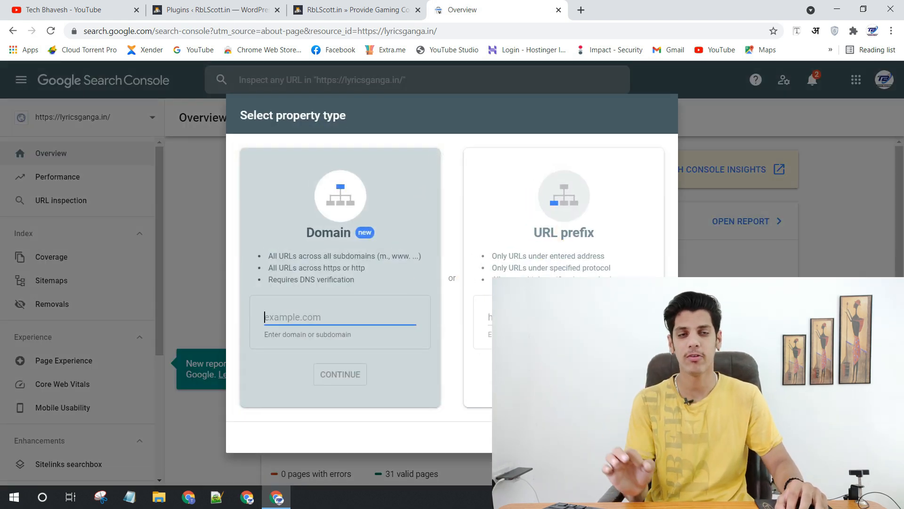
pyautogui.click(355, 7)
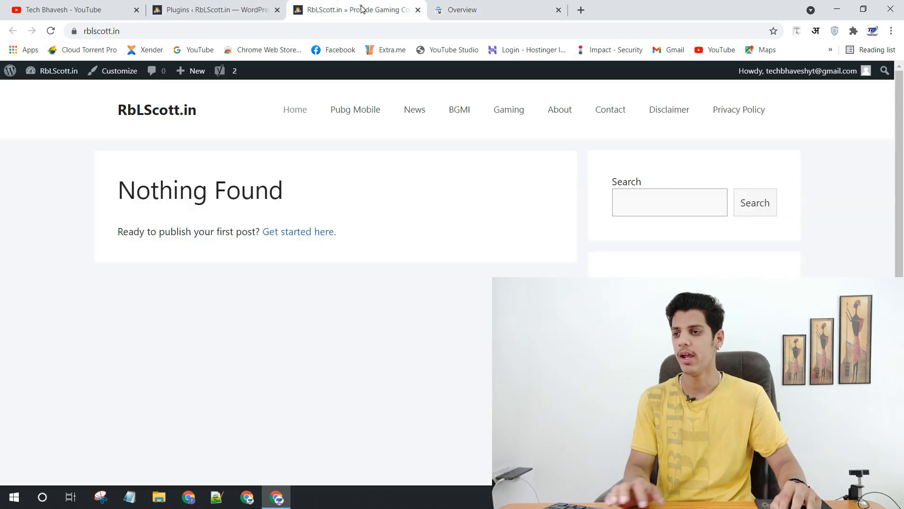
pyautogui.click(169, 32)
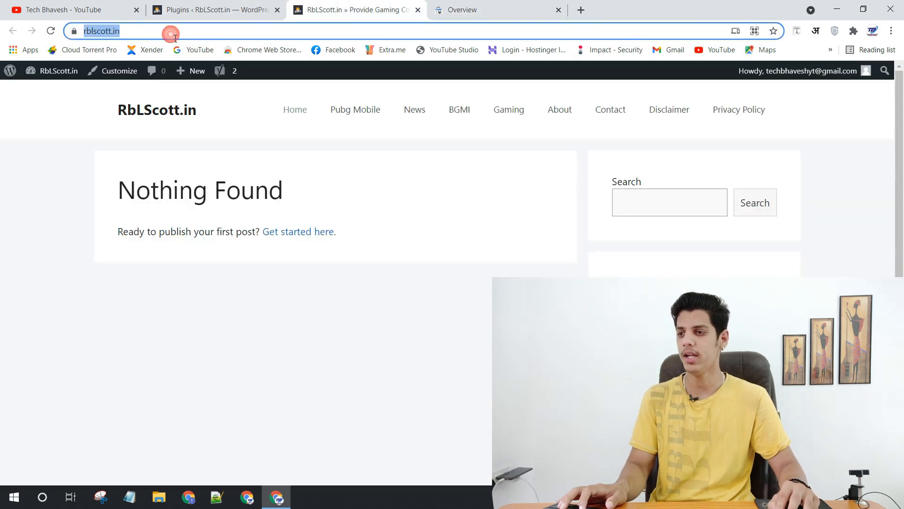
pyautogui.click(477, 8)
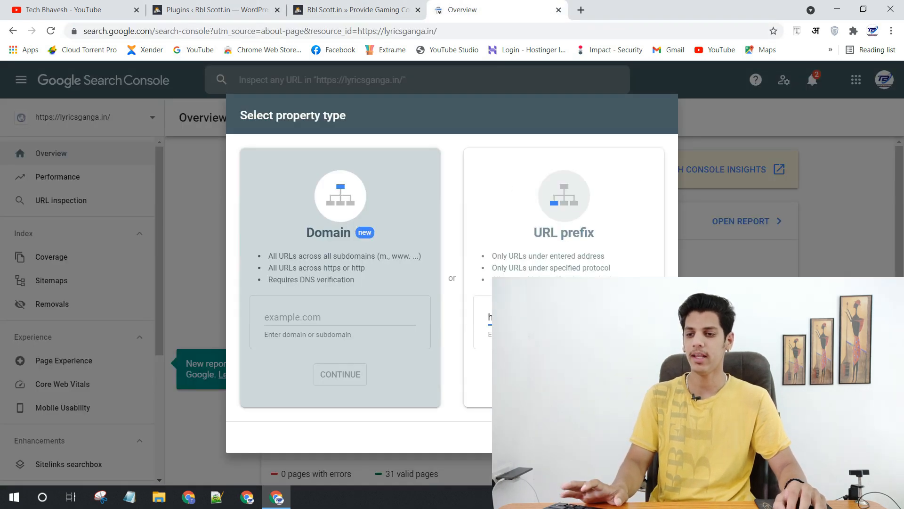
pyautogui.press('Return')
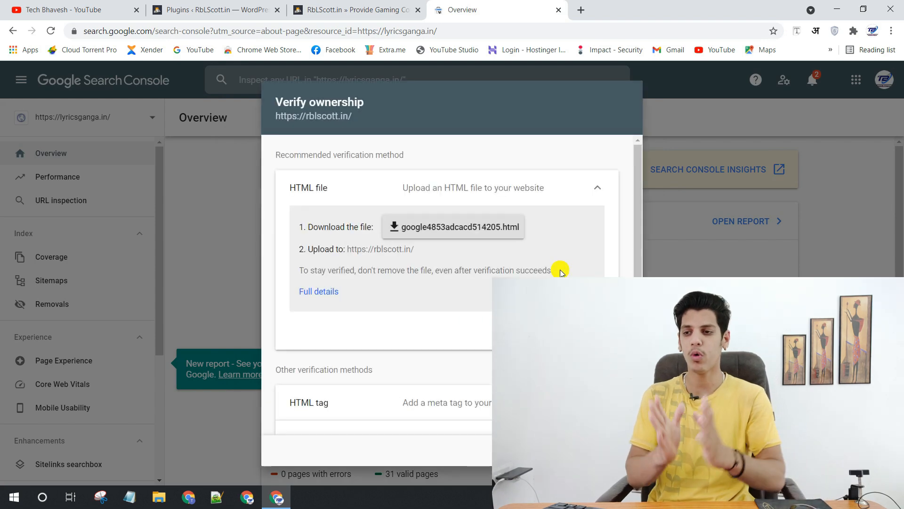
# - Expand the HTML tag verification method for the rblscott.in property and copy its google-site-verification meta tag
pyautogui.scroll(-2, 477, 383)
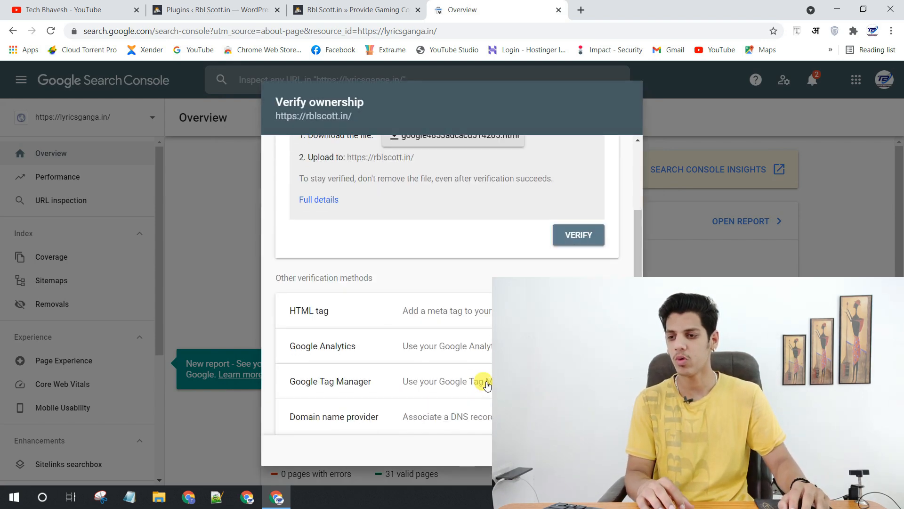
pyautogui.click(337, 312)
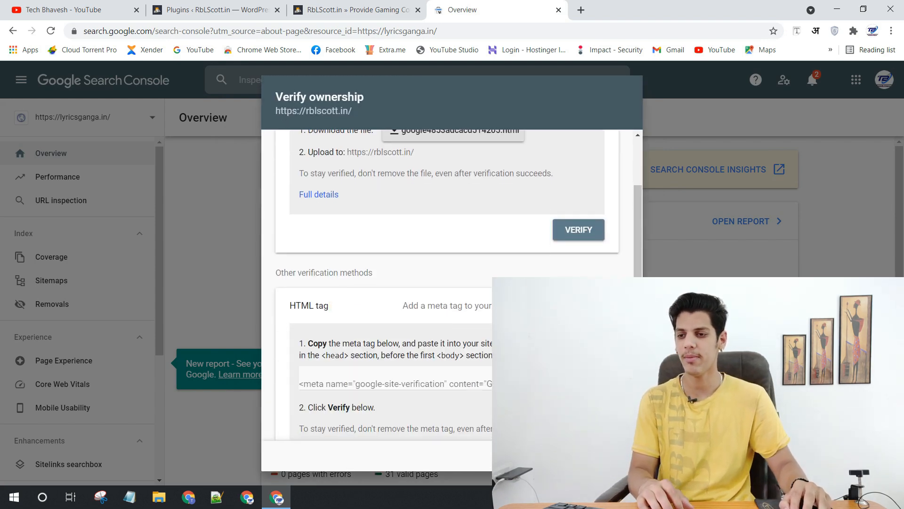
pyautogui.click(576, 379)
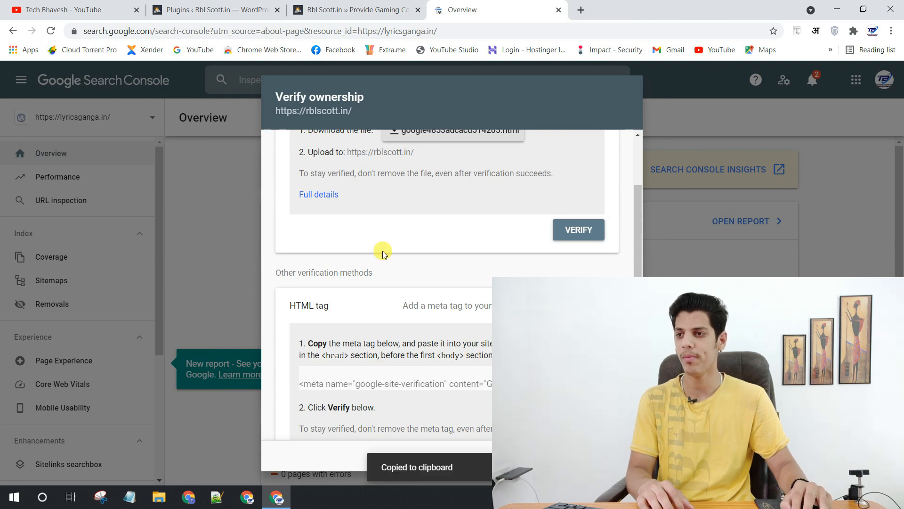
# - Open the GeneratePress Theme Header file (header.php) for editing in the WordPress theme editor, accepting the direct-edit warning
pyautogui.click(217, 10)
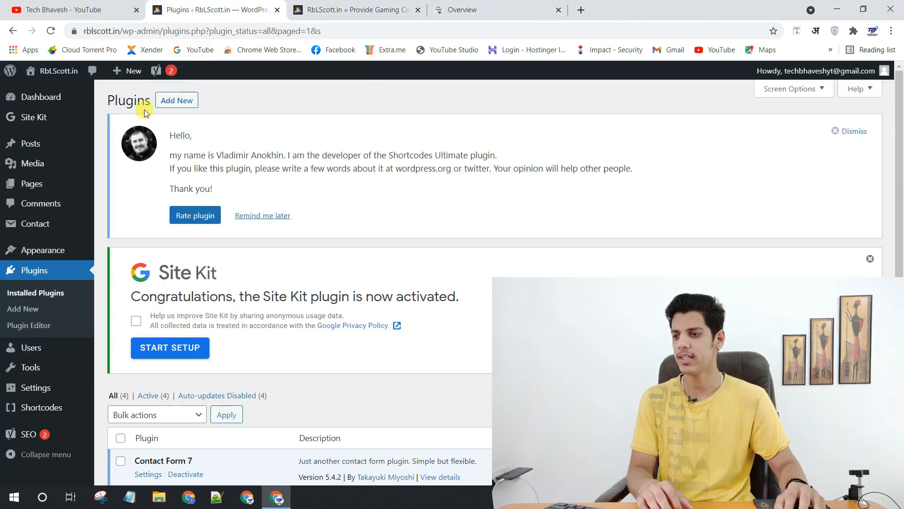
pyautogui.moveTo(57, 251)
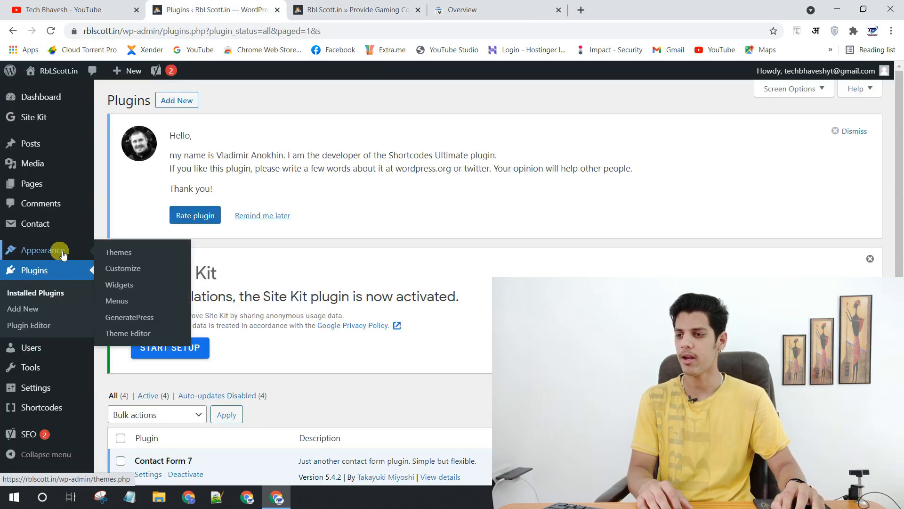
pyautogui.click(133, 325)
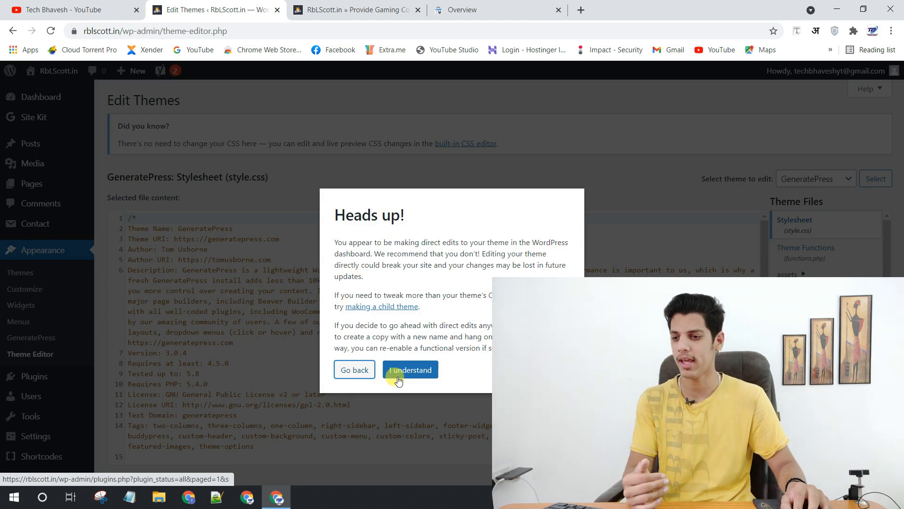
pyautogui.click(398, 380)
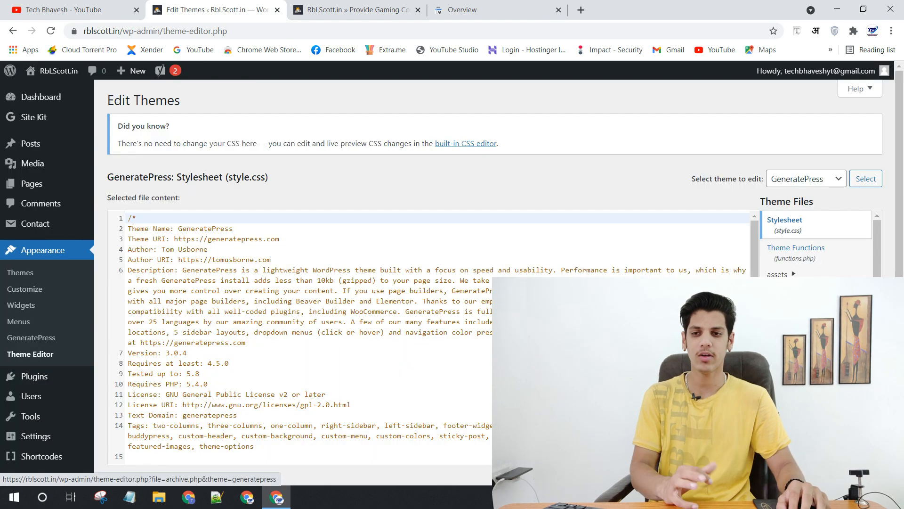
pyautogui.moveTo(877, 277); pyautogui.dragTo(878, 341)
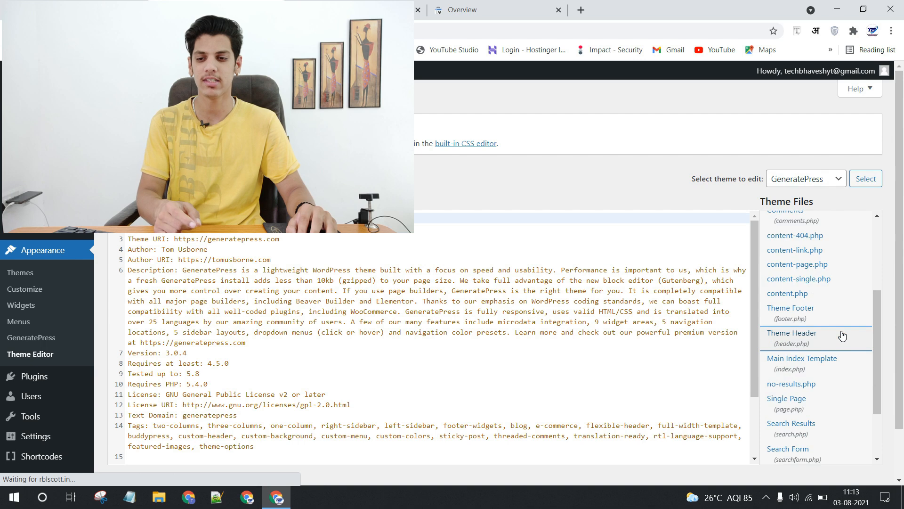
pyautogui.click(834, 334)
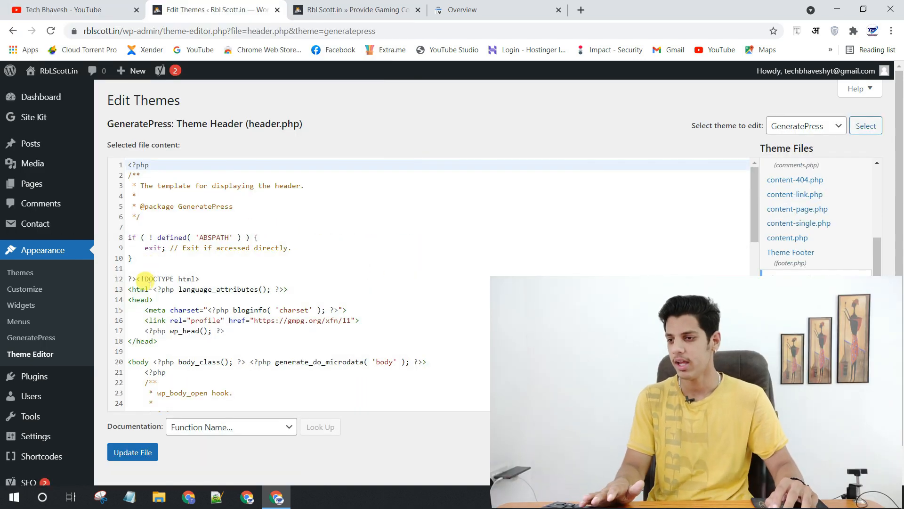
# - Paste the copied google-site-verification meta tag on a new line directly below the opening <head> tag and update header.php
pyautogui.click(157, 300)
pyautogui.press('Return')
pyautogui.hotkey('ctrl', 'v')
pyautogui.click(132, 453)
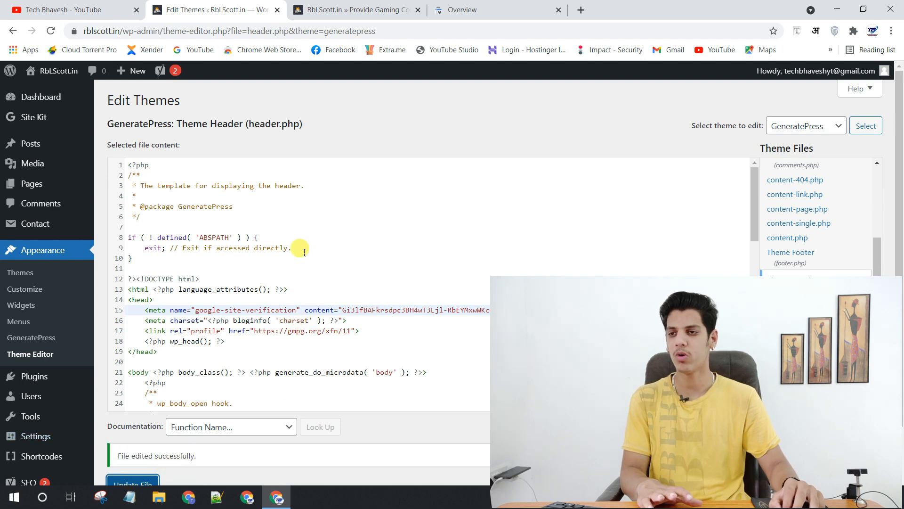
pyautogui.click(461, 5)
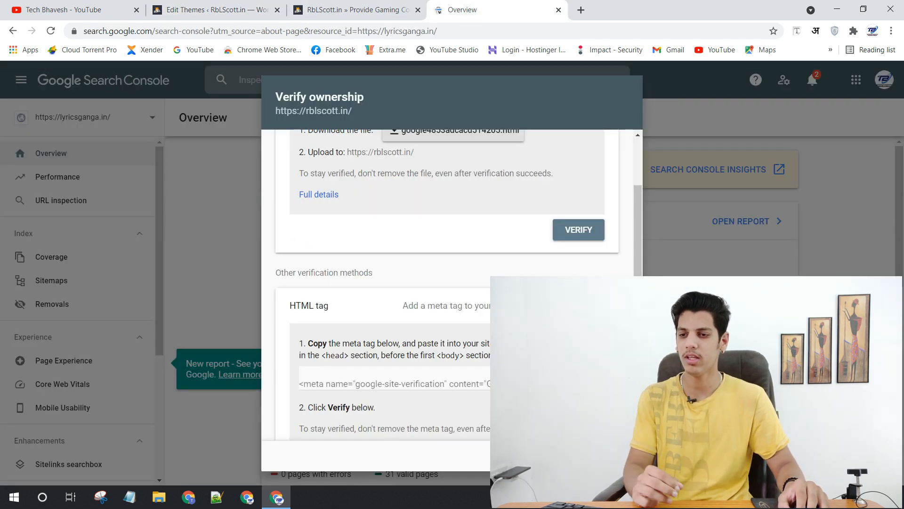
pyautogui.scroll(2, 471, 236)
pyautogui.scroll(-3, 455, 237)
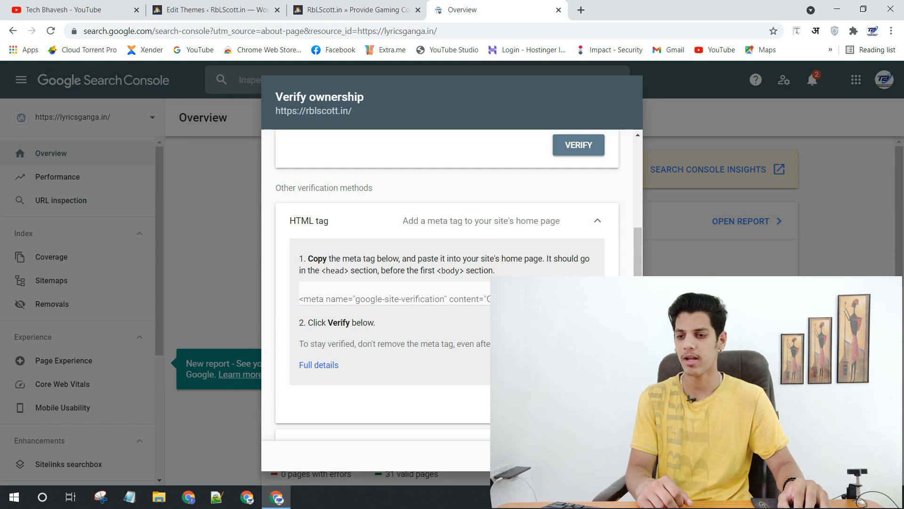
pyautogui.click(579, 400)
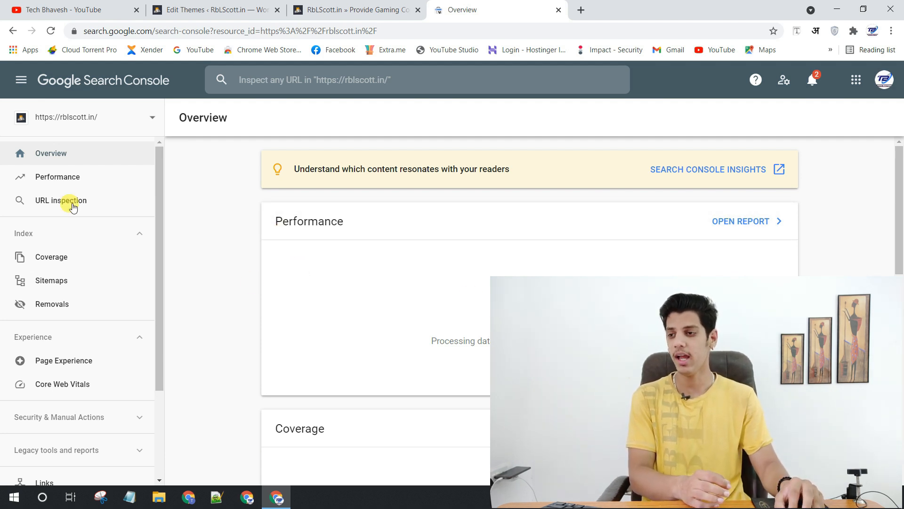
pyautogui.scroll(-3, 507, 217)
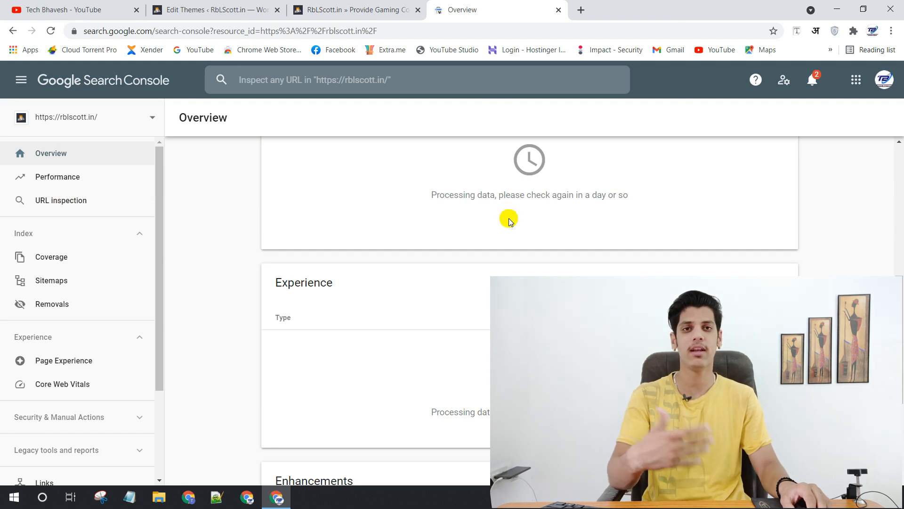
pyautogui.scroll(5, 509, 219)
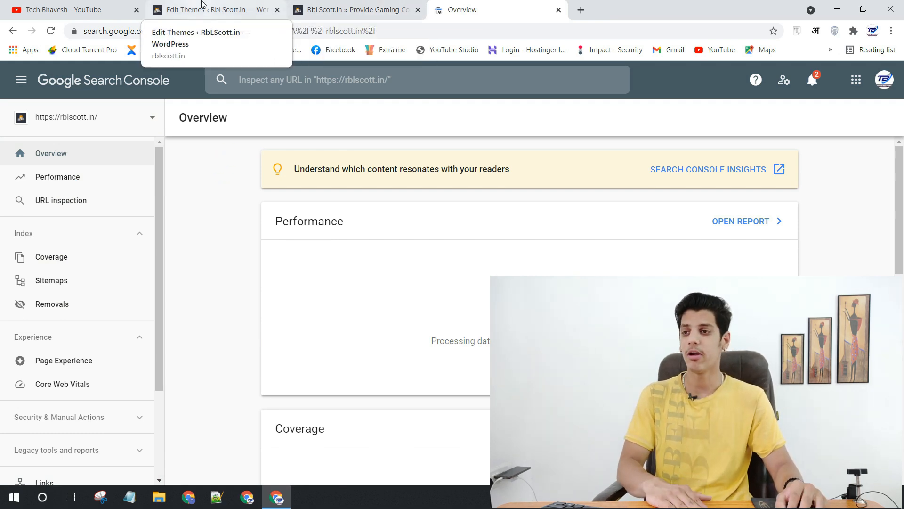
# - Open the Yoast SEO plugin's settings from the installed plugins of the WordPress site
pyautogui.click(232, 6)
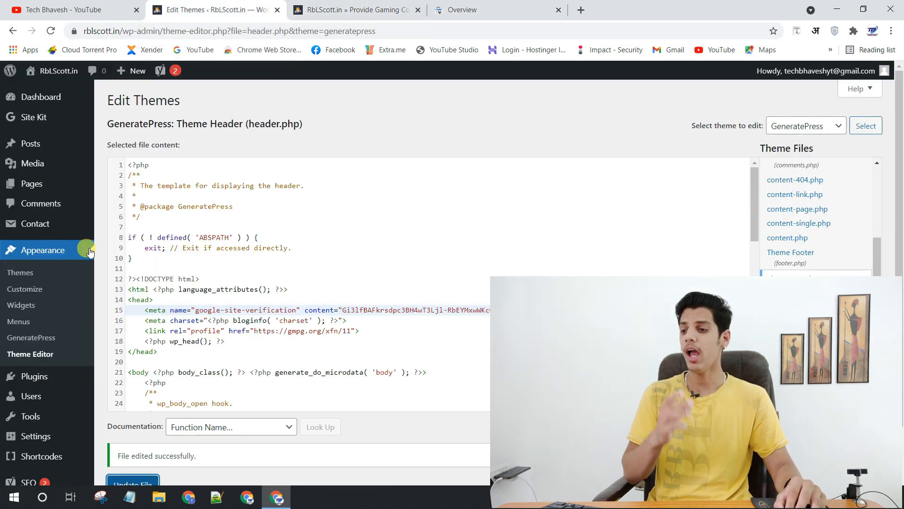
pyautogui.click(52, 379)
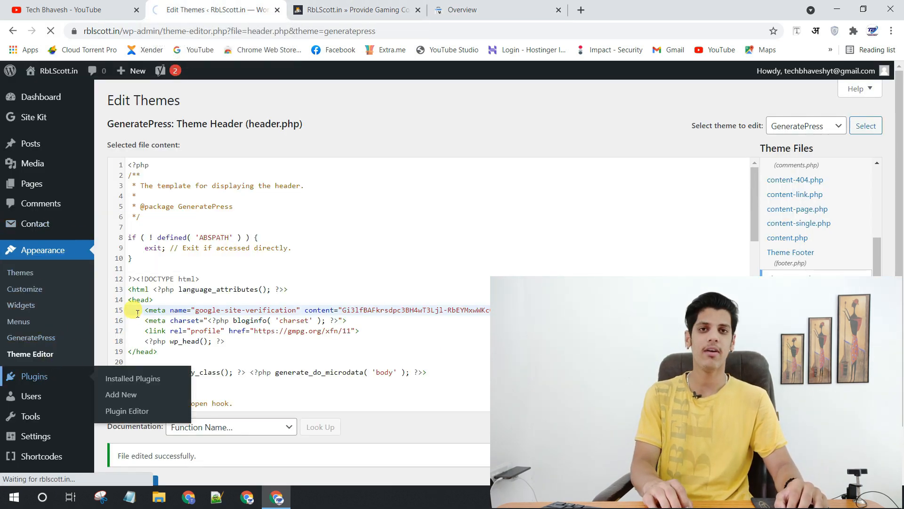
pyautogui.scroll(-2, 325, 275)
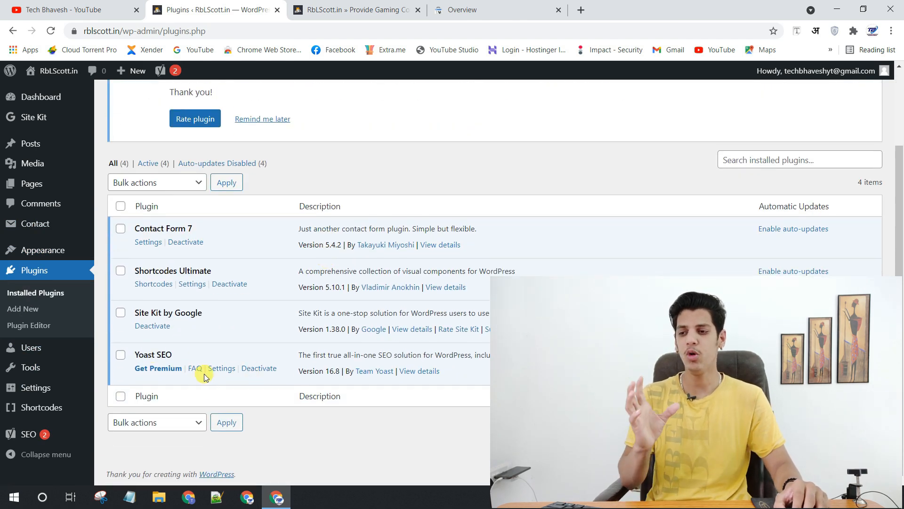
pyautogui.click(222, 369)
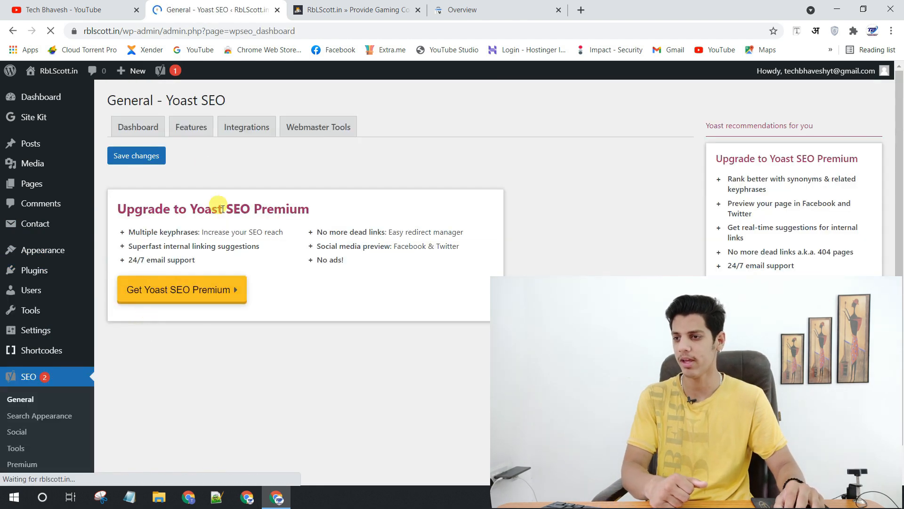
# - Show the help for XML sitemaps among the Yoast SEO features and open the site's XML sitemap
pyautogui.click(194, 131)
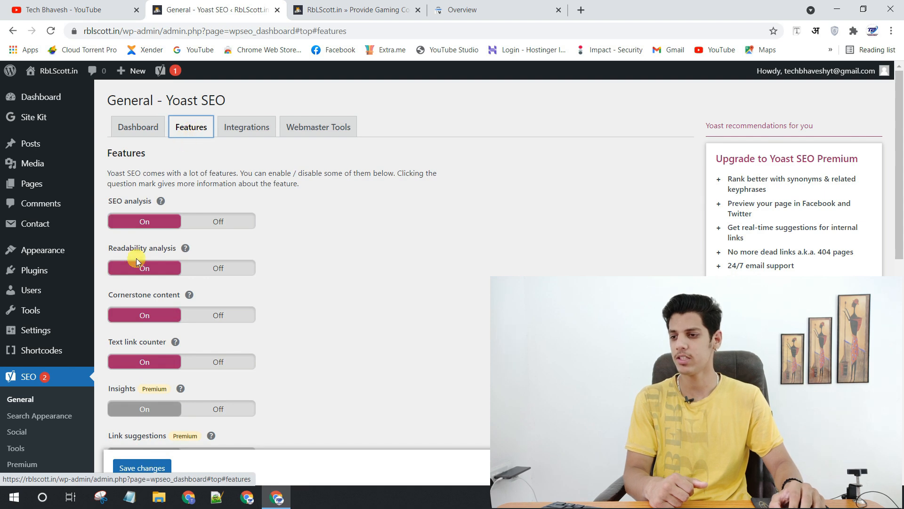
pyautogui.scroll(-4, 131, 313)
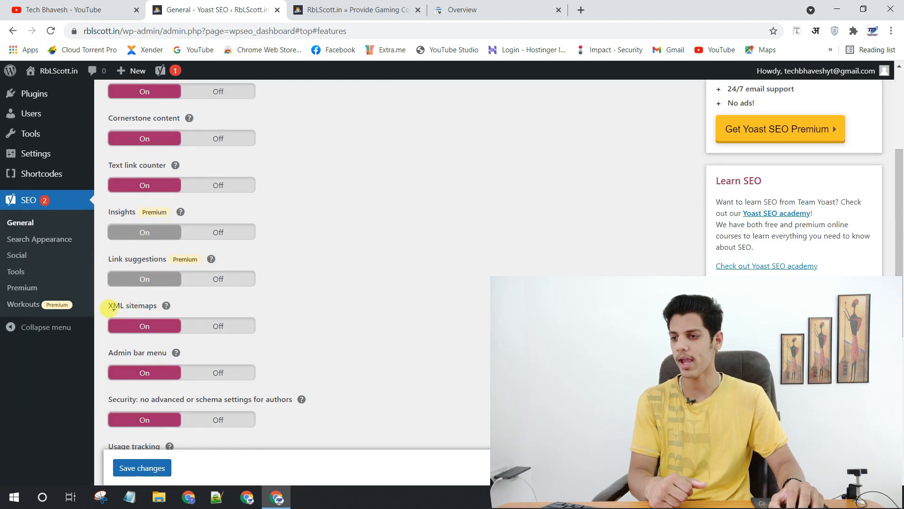
pyautogui.moveTo(114, 310); pyautogui.dragTo(167, 311)
pyautogui.click(105, 304)
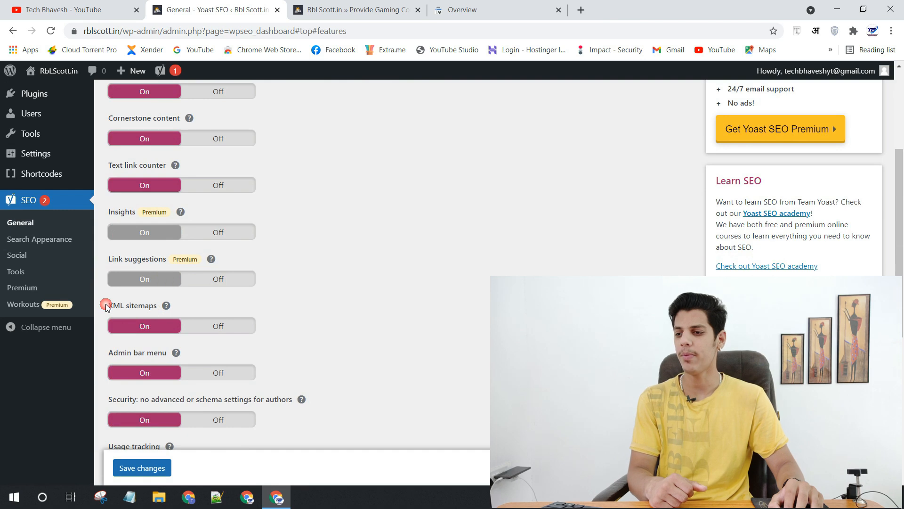
pyautogui.click(166, 308)
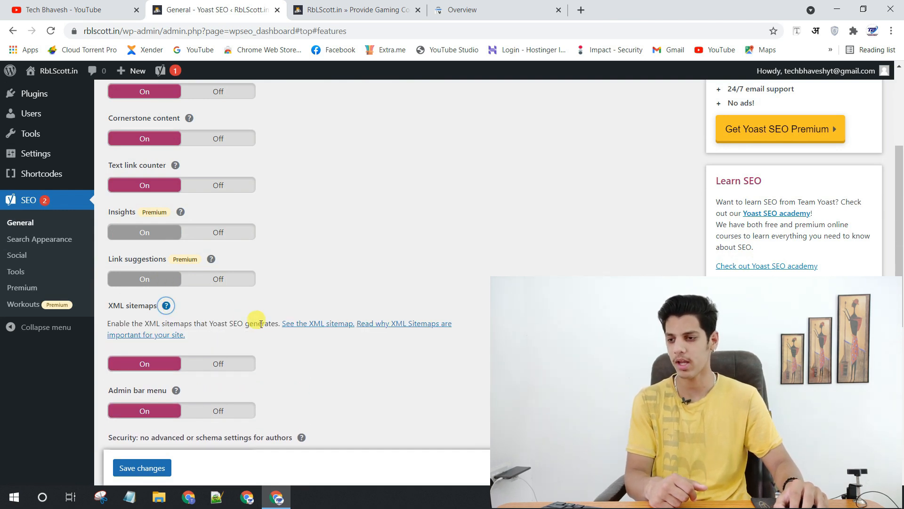
pyautogui.click(324, 328)
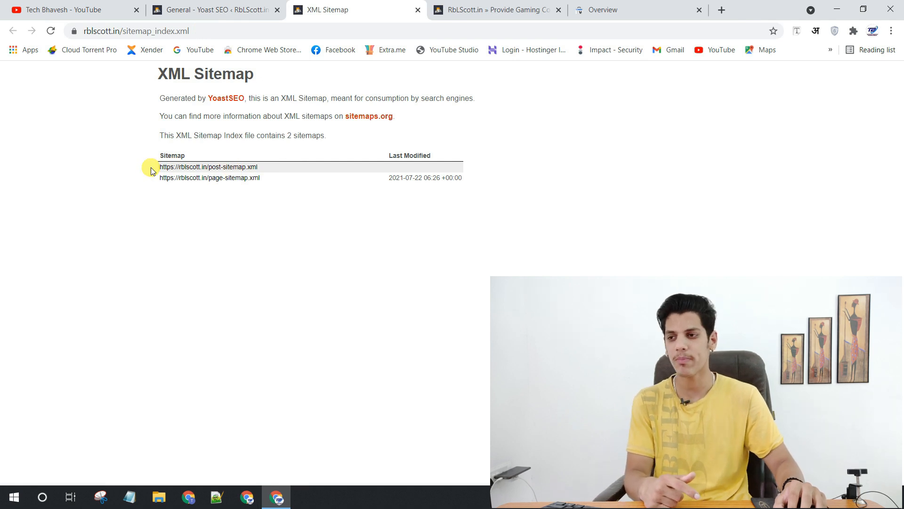
# - Examine the post and page sitemap entries in the XML sitemap index and compare them with the RbLScott.in website
pyautogui.moveTo(154, 167); pyautogui.dragTo(213, 169)
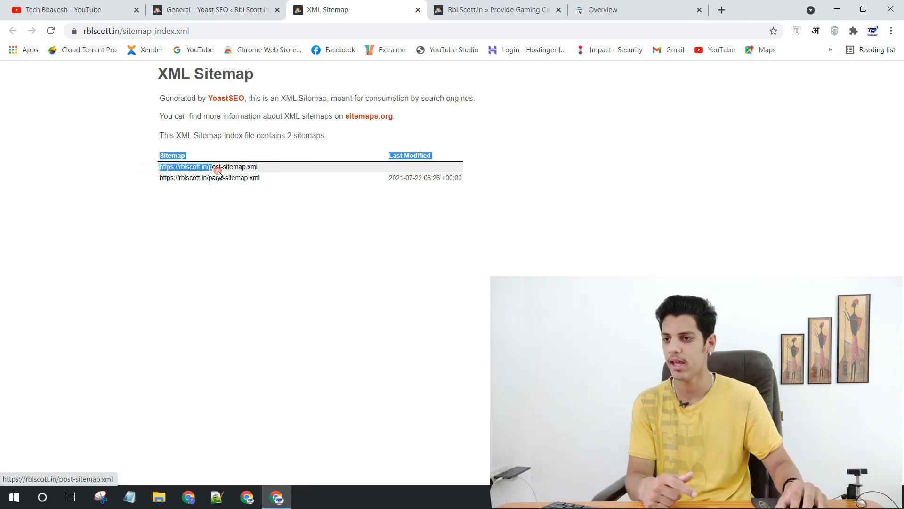
pyautogui.click(269, 168)
pyautogui.moveTo(271, 183); pyautogui.dragTo(149, 184)
pyautogui.click(135, 213)
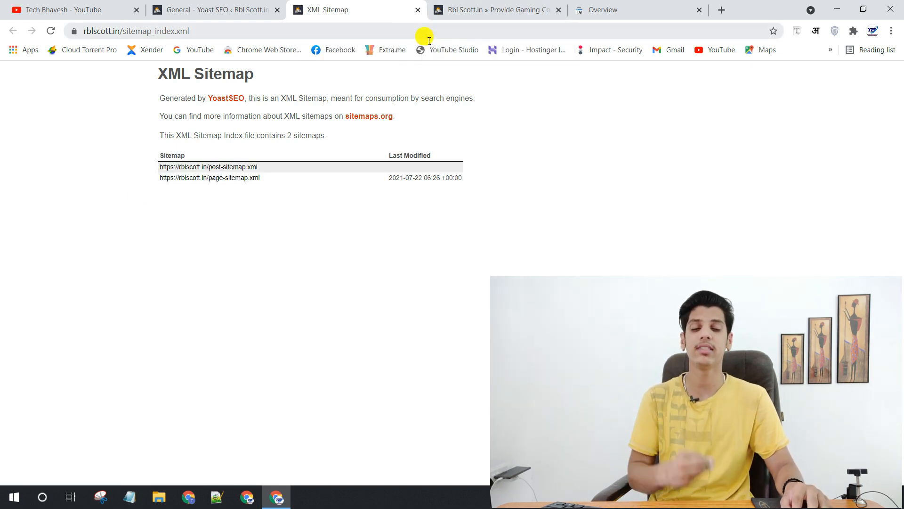
pyautogui.click(465, 3)
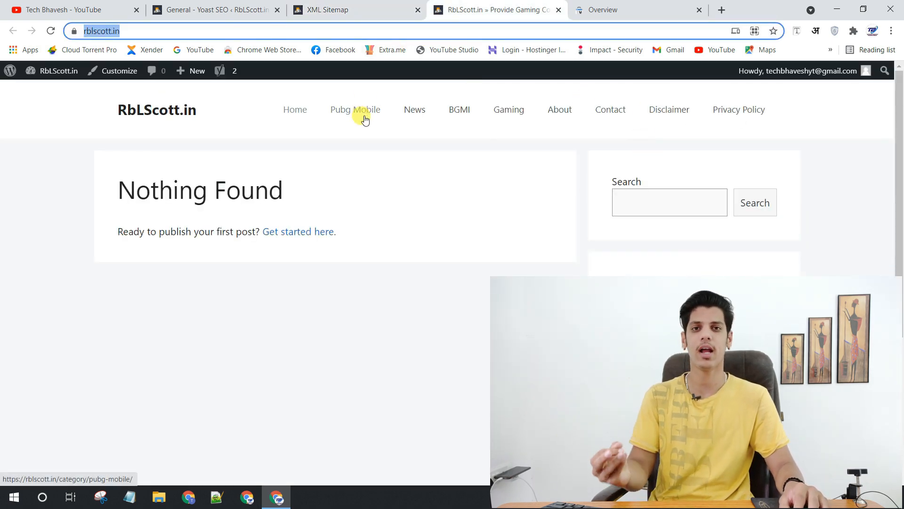
pyautogui.click(357, 13)
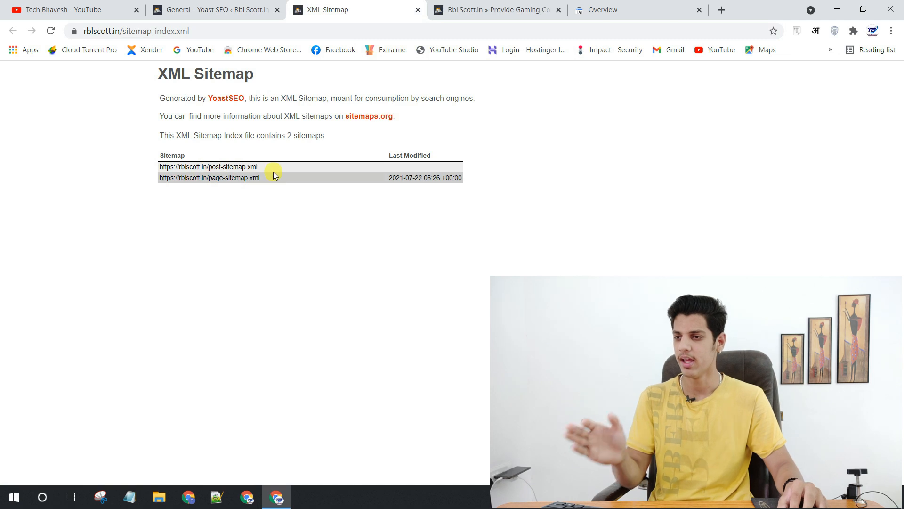
# - Copy the post sitemap's address and submit it in Search Console as post-sitemap.xml, without the duplicate domain part
pyautogui.moveTo(264, 168); pyautogui.dragTo(159, 167)
pyautogui.hotkey('ctrl', 'c')
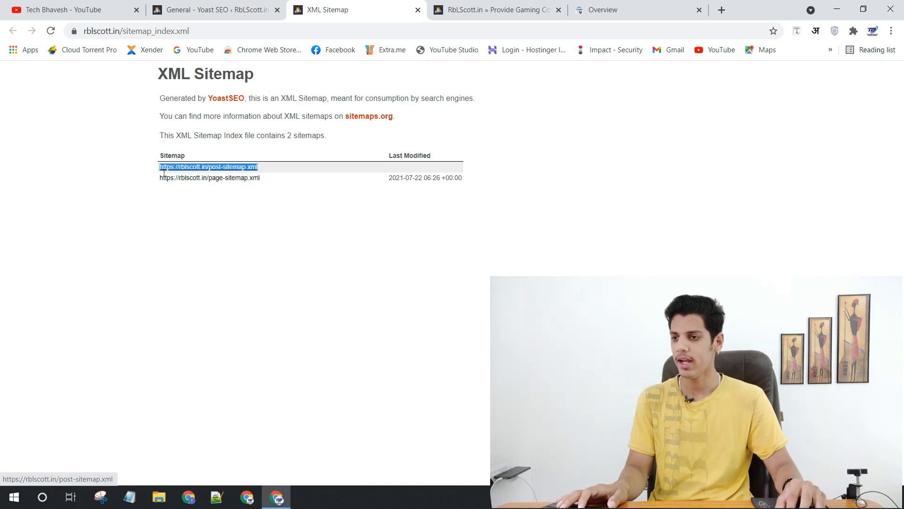
pyautogui.click(631, 10)
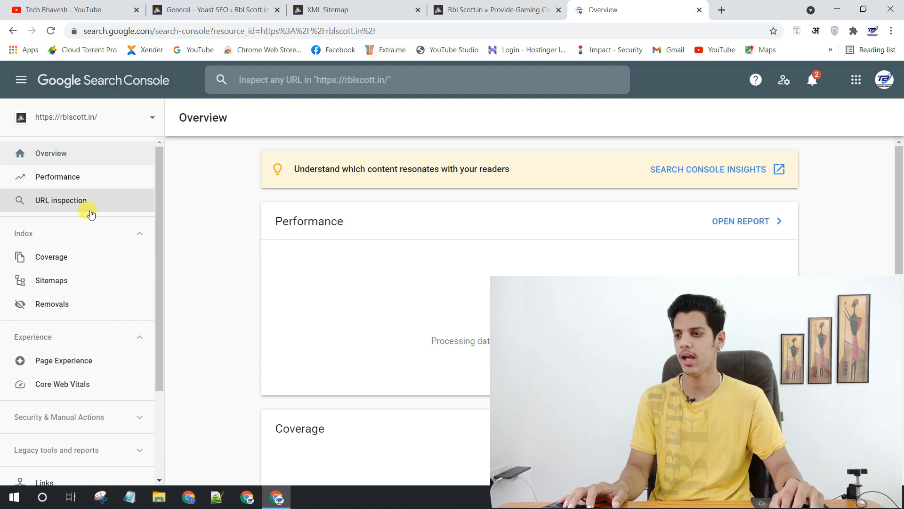
pyautogui.click(71, 281)
pyautogui.click(662, 202)
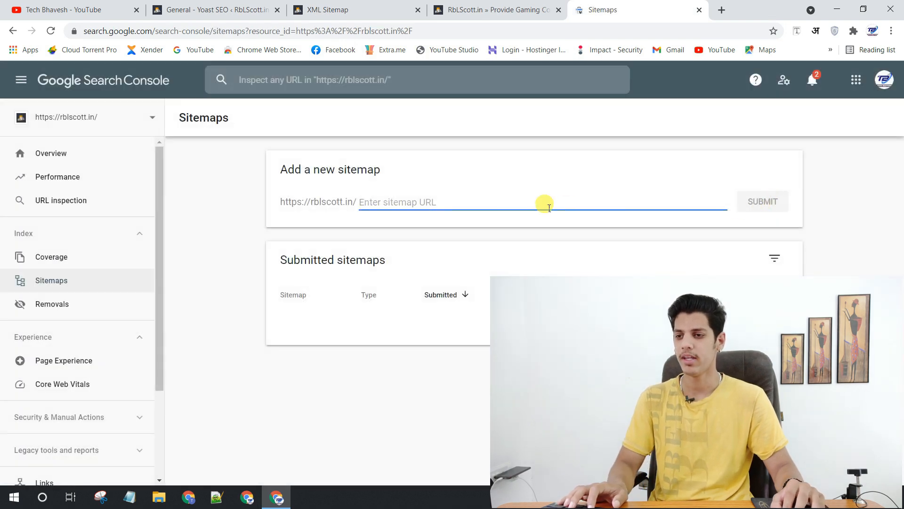
pyautogui.hotkey('ctrl', 'v')
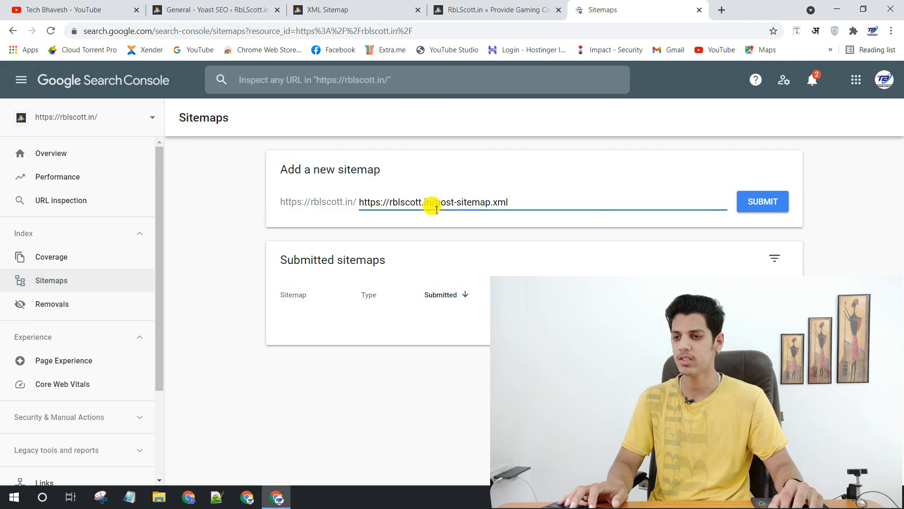
pyautogui.moveTo(438, 210); pyautogui.dragTo(347, 211)
pyautogui.press('BackSpace')
pyautogui.press('BackSpace')
pyautogui.click(770, 213)
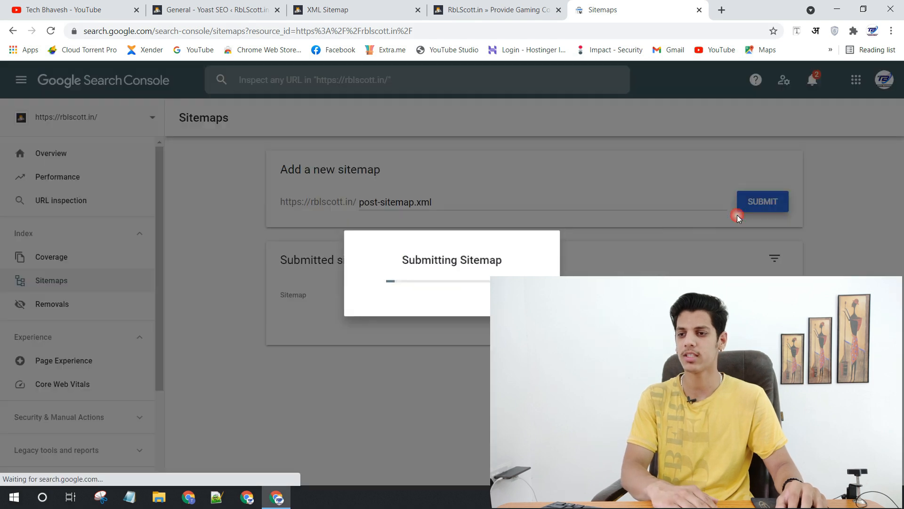
# - Copy page-sitemap.xml from the XML sitemap index and submit it as another new sitemap for rblscott.in in Search Console
pyautogui.click(376, 10)
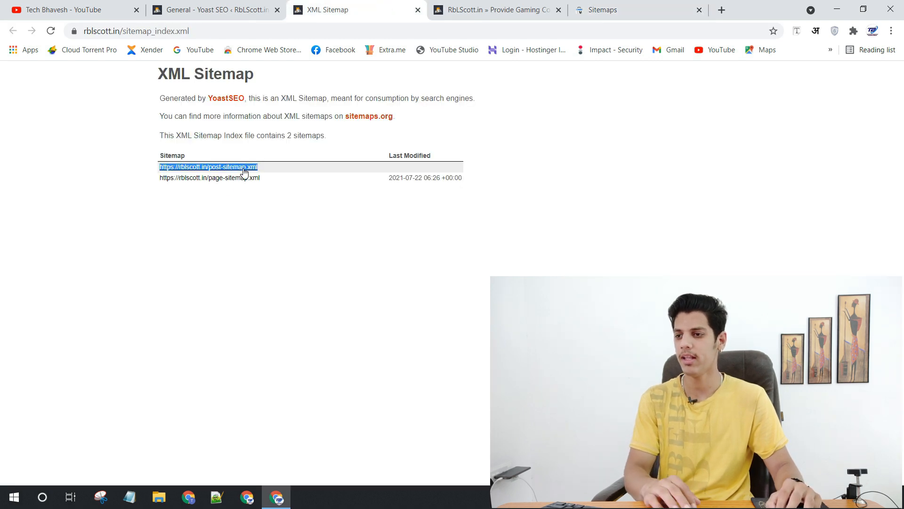
pyautogui.moveTo(260, 178); pyautogui.dragTo(215, 183)
pyautogui.hotkey('ctrl', 'c')
pyautogui.click(613, 10)
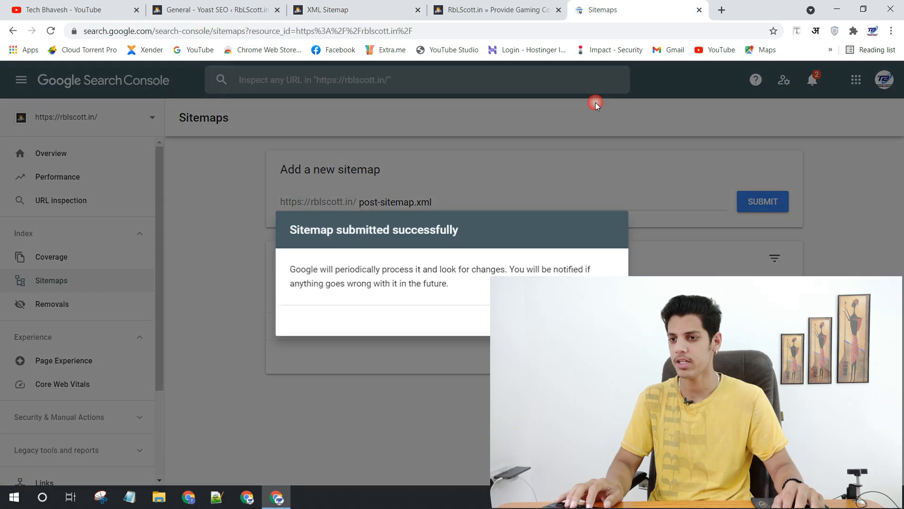
pyautogui.click(430, 202)
pyautogui.hotkey('ctrl', 'v')
pyautogui.click(765, 203)
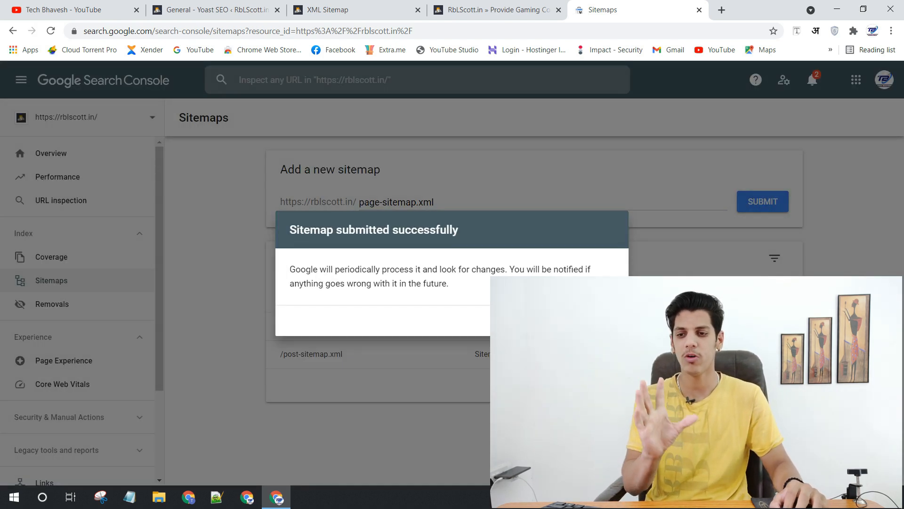
pyautogui.click(605, 320)
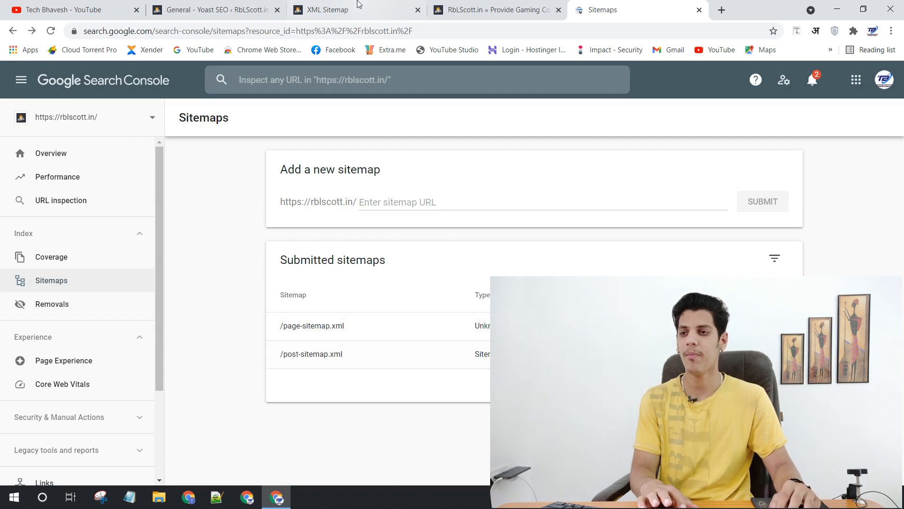
# - Open the Disclaimer page on the RbLScott.in website and refresh the submitted sitemaps list in Search Console, dismissing the new report notice
pyautogui.click(494, 9)
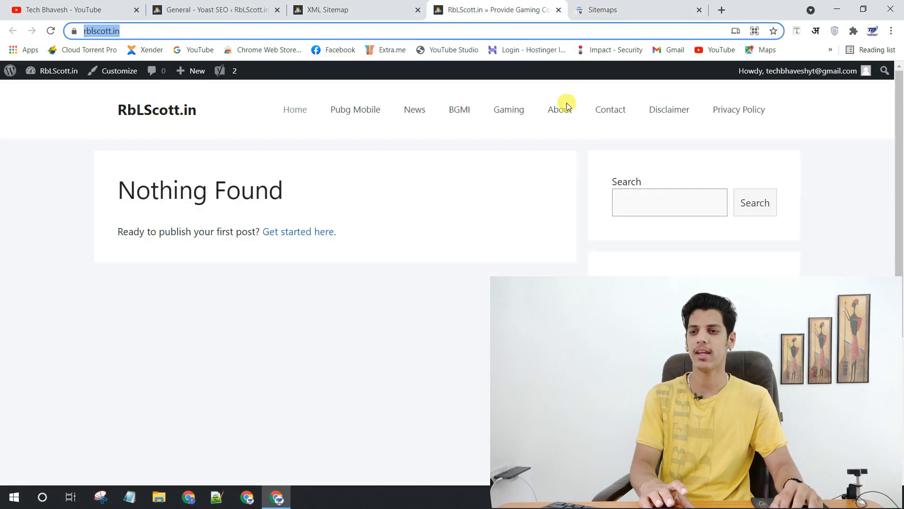
pyautogui.click(677, 111)
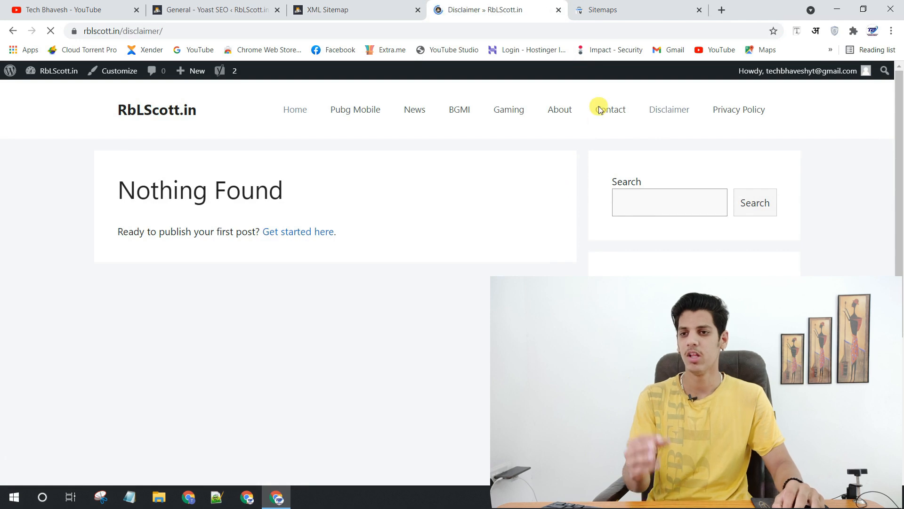
pyautogui.click(610, 10)
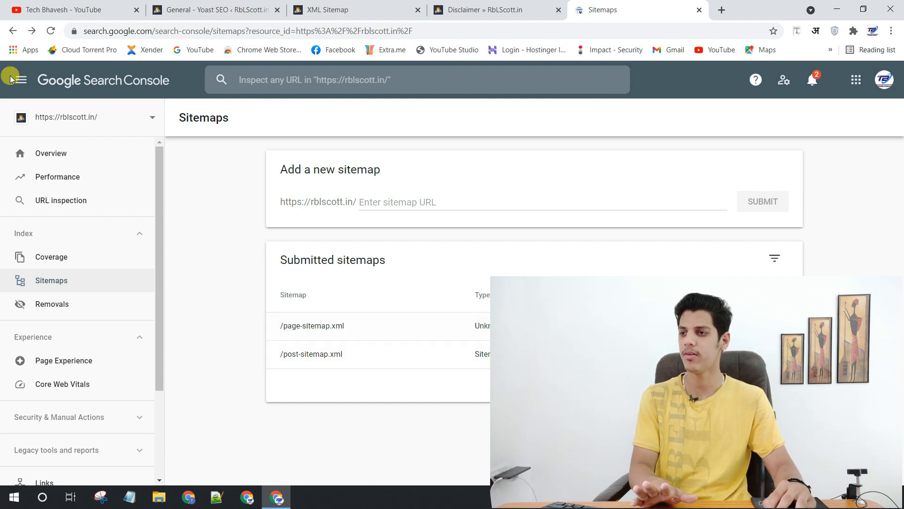
pyautogui.click(55, 28)
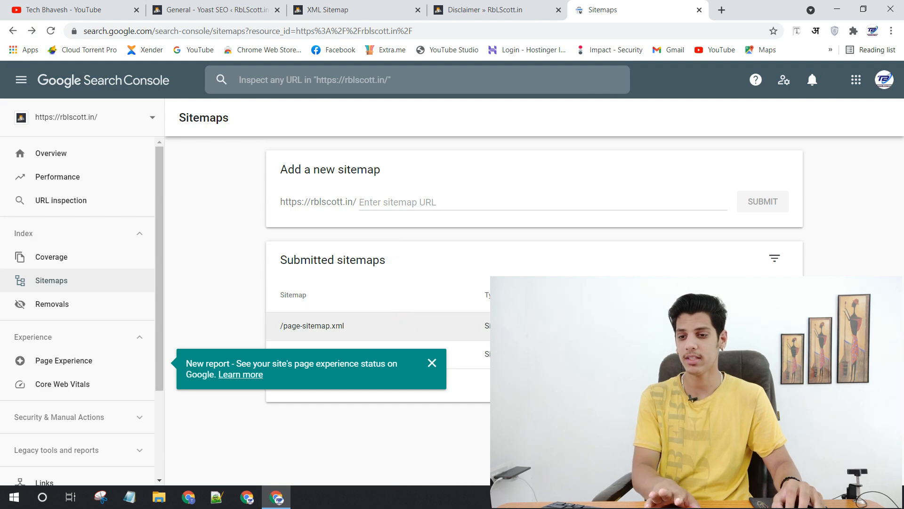
pyautogui.click(429, 372)
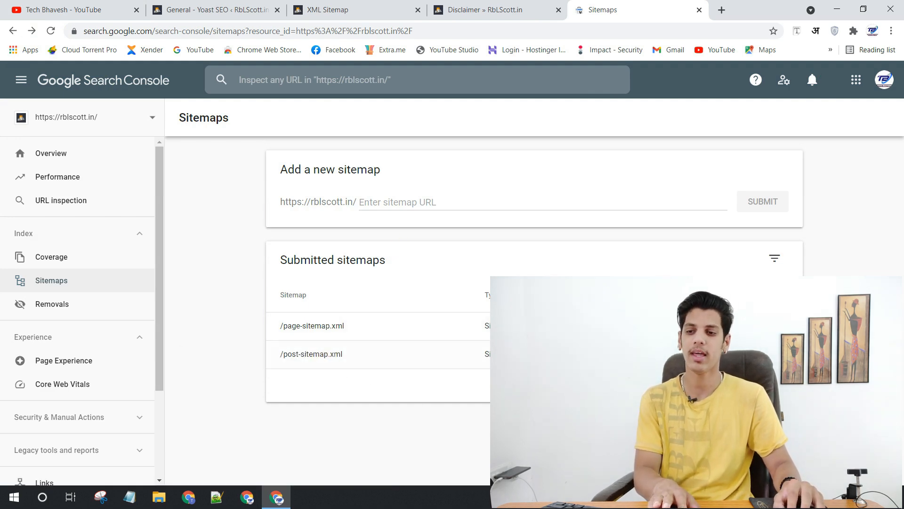
# - Check the XML sitemap index and open the details of the submitted page-sitemap.xml in Search Console
pyautogui.click(332, 7)
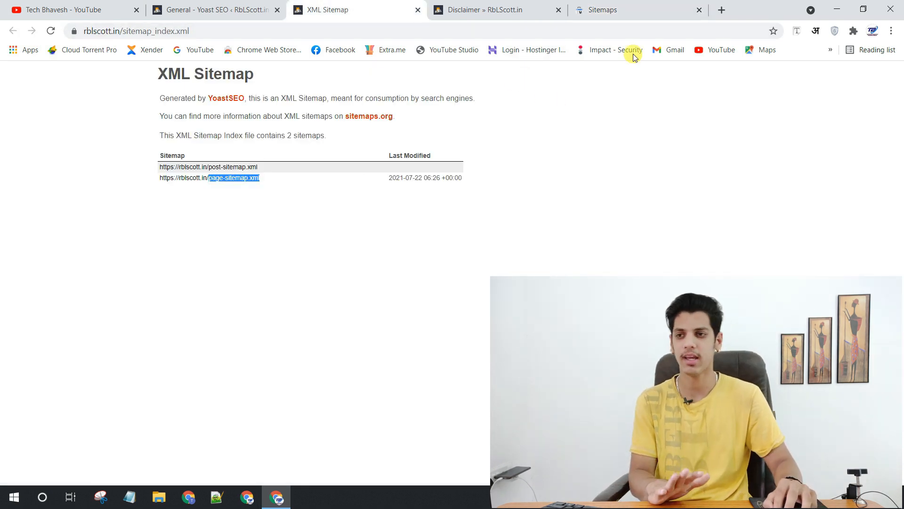
pyautogui.click(671, 6)
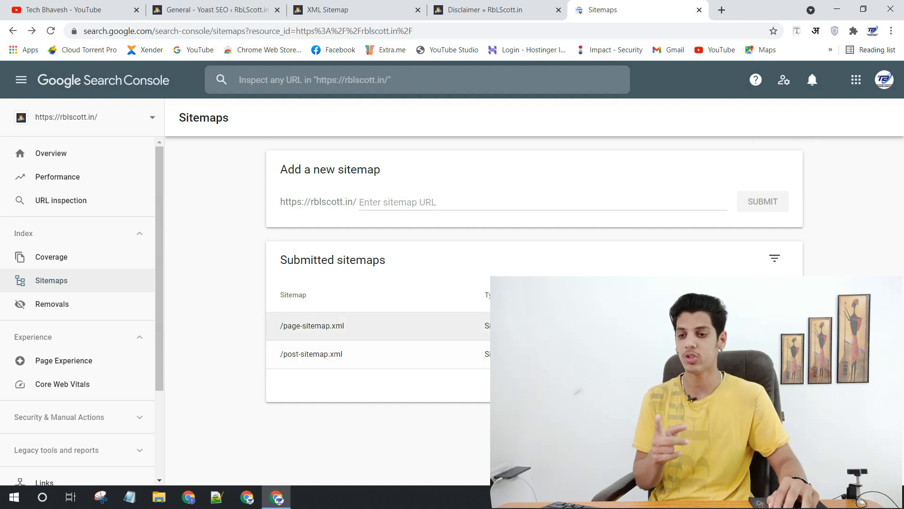
pyautogui.click(377, 325)
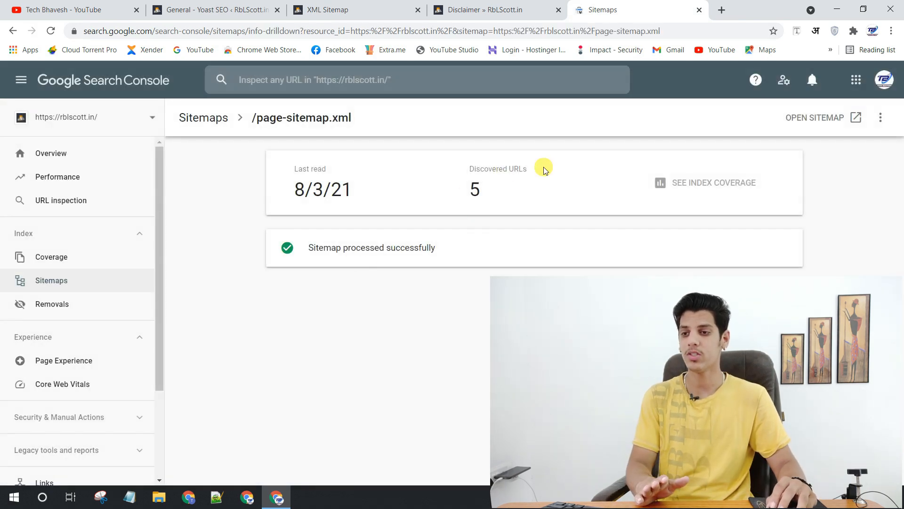
# - Review the XML sitemaps setting in Yoast SEO and return to the Sitemaps report in Search Console
pyautogui.click(407, 5)
pyautogui.click(215, 9)
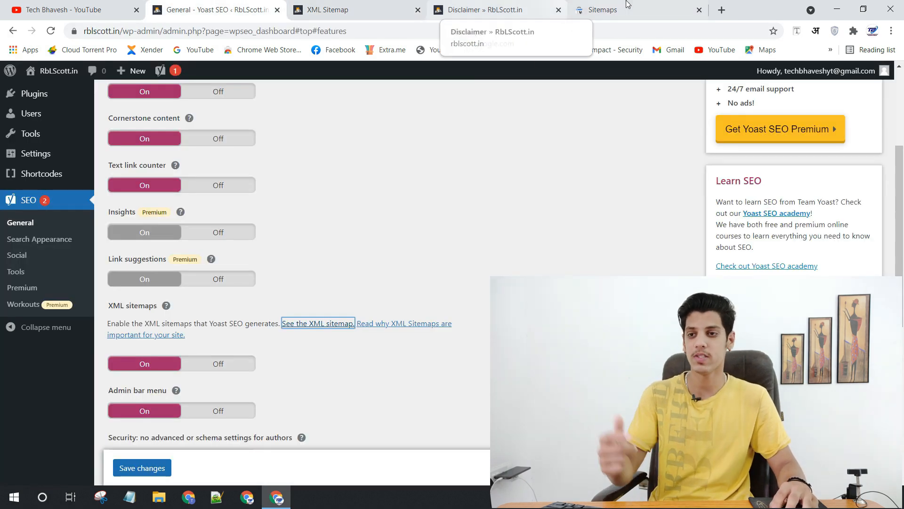
pyautogui.click(601, 8)
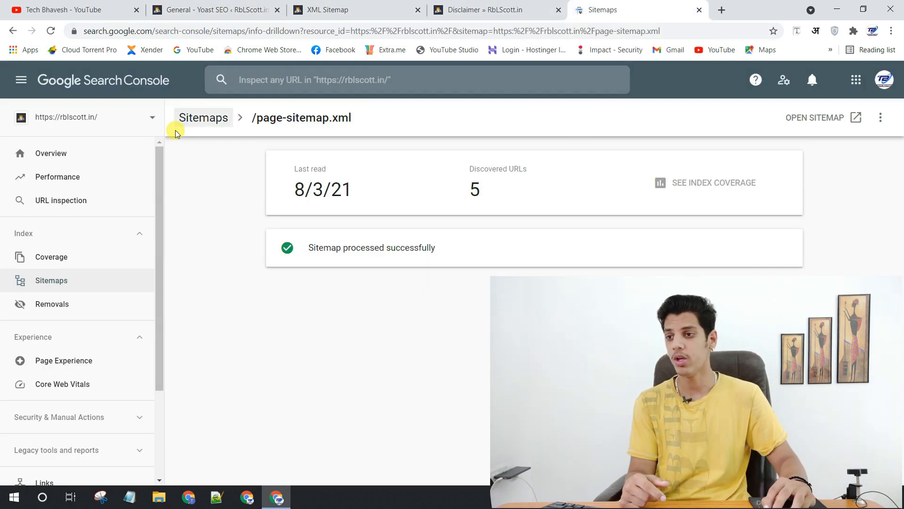
pyautogui.click(75, 283)
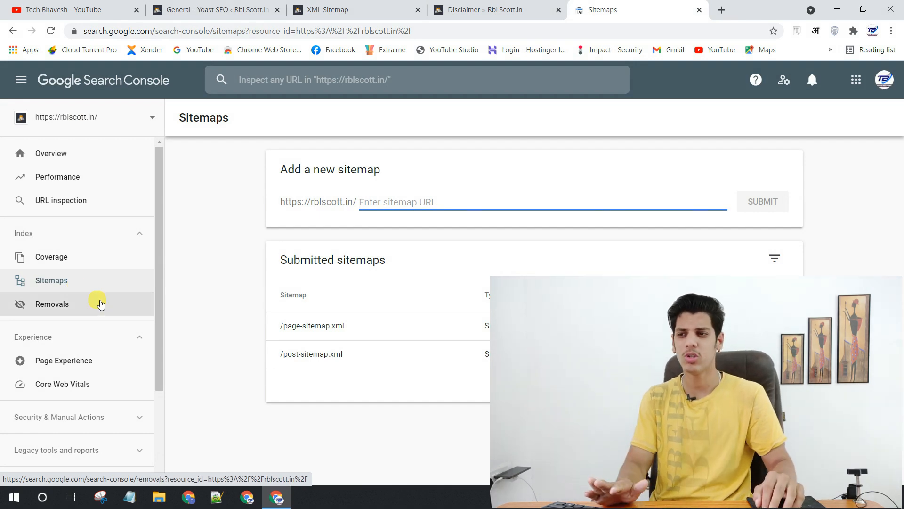
pyautogui.click(219, 10)
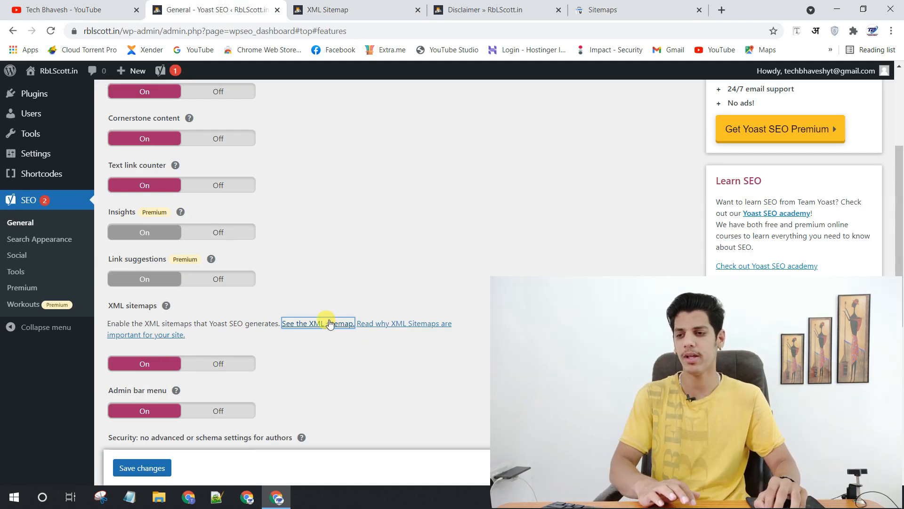
pyautogui.click(603, 10)
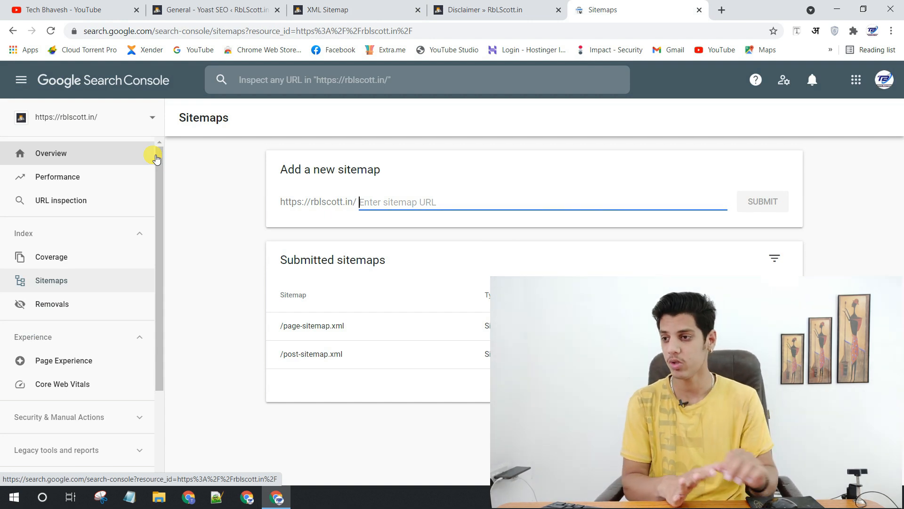
# - Open the Search Console overview for rblscott.in and copy the address of the website's Disclaimer page
pyautogui.click(134, 157)
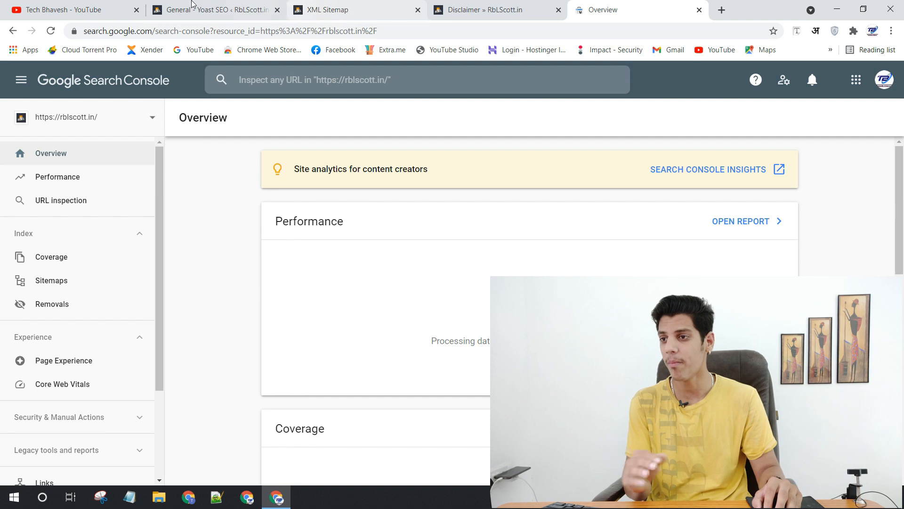
pyautogui.click(285, 4)
pyautogui.click(477, 6)
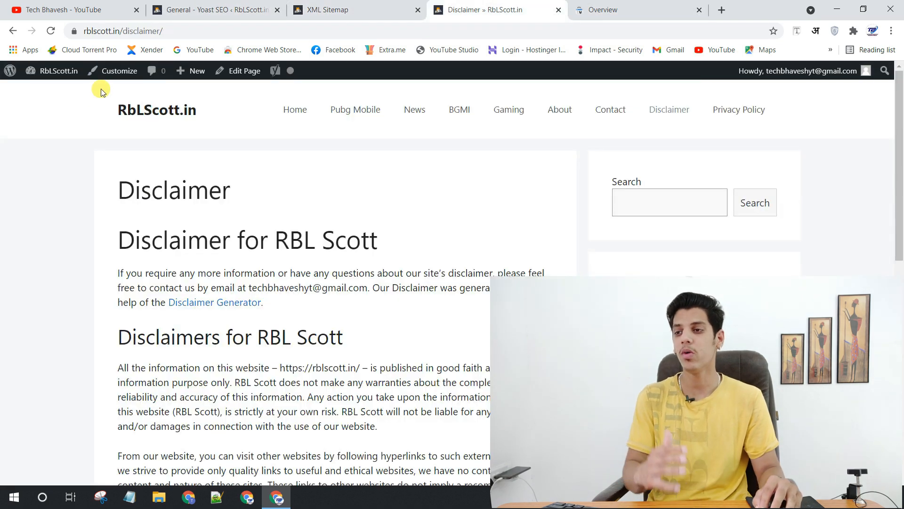
pyautogui.click(122, 30)
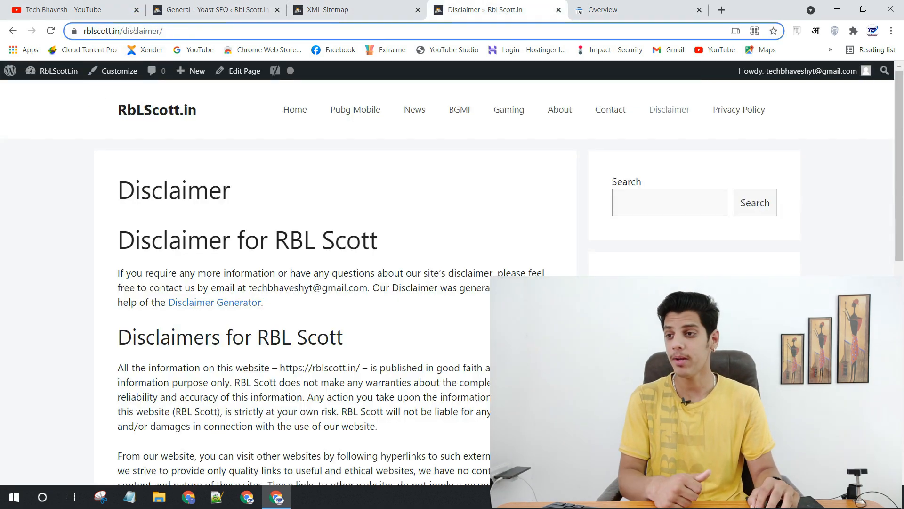
pyautogui.rightClick(134, 30)
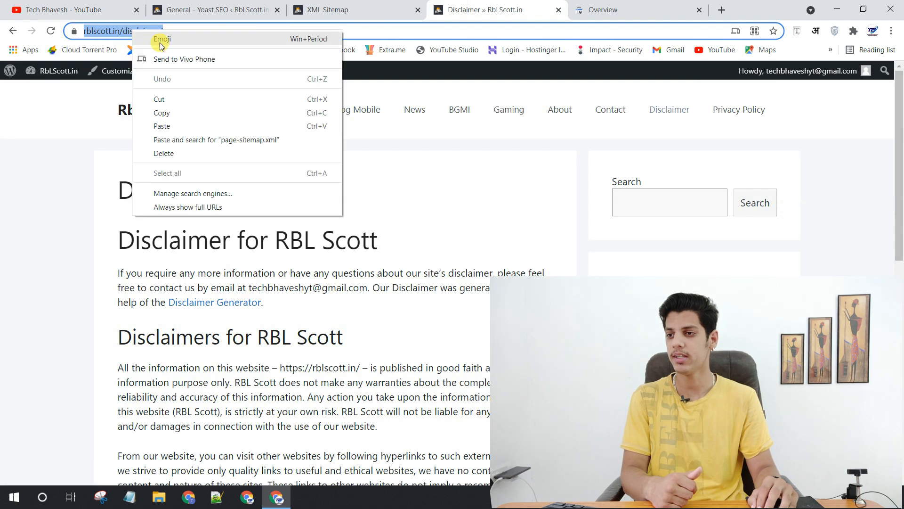
pyautogui.click(187, 115)
pyautogui.click(621, 5)
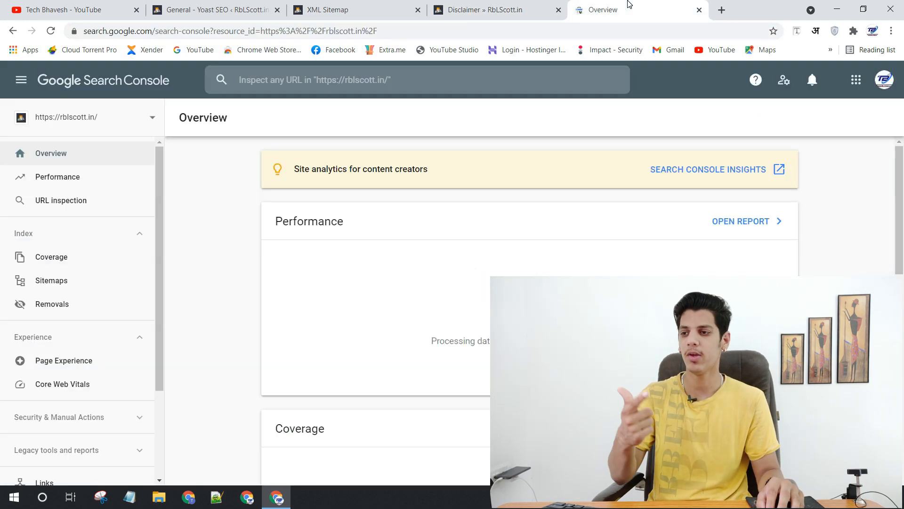
pyautogui.click(84, 202)
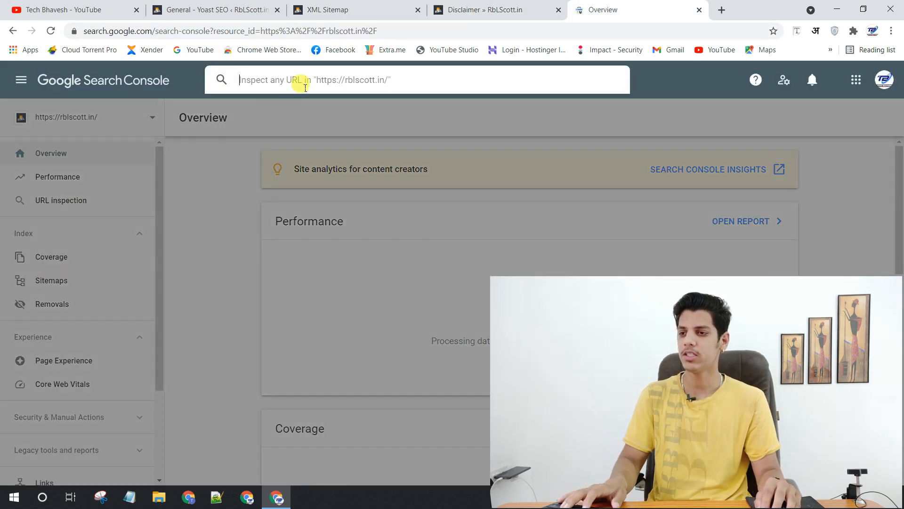
pyautogui.hotkey('ctrl', 'v')
pyautogui.press('Return')
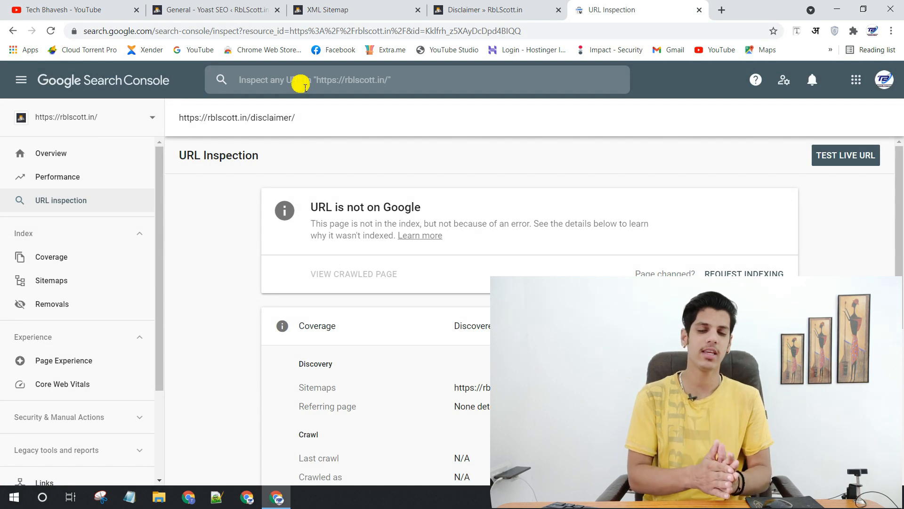
pyautogui.moveTo(297, 387); pyautogui.dragTo(561, 377)
pyautogui.click(561, 376)
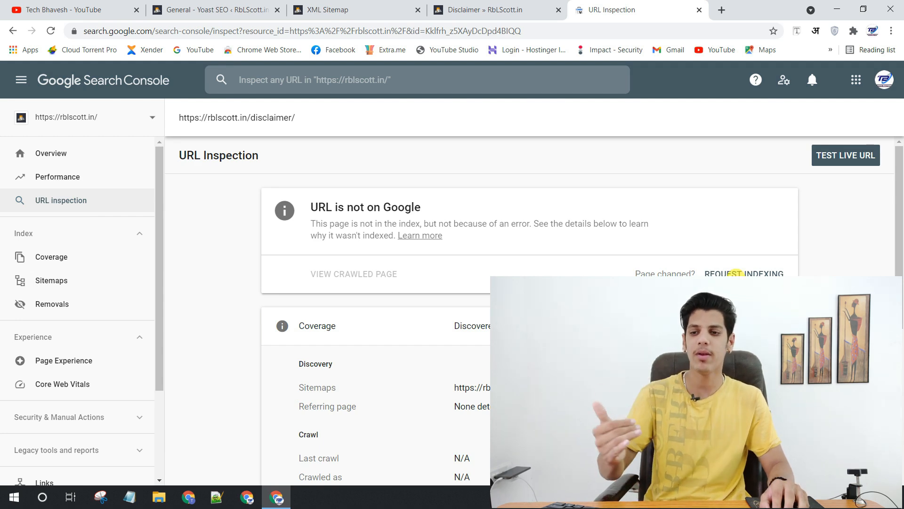
# - Request indexing of the inspected Disclaimer page, close the confirmation, and check its request status
pyautogui.click(735, 273)
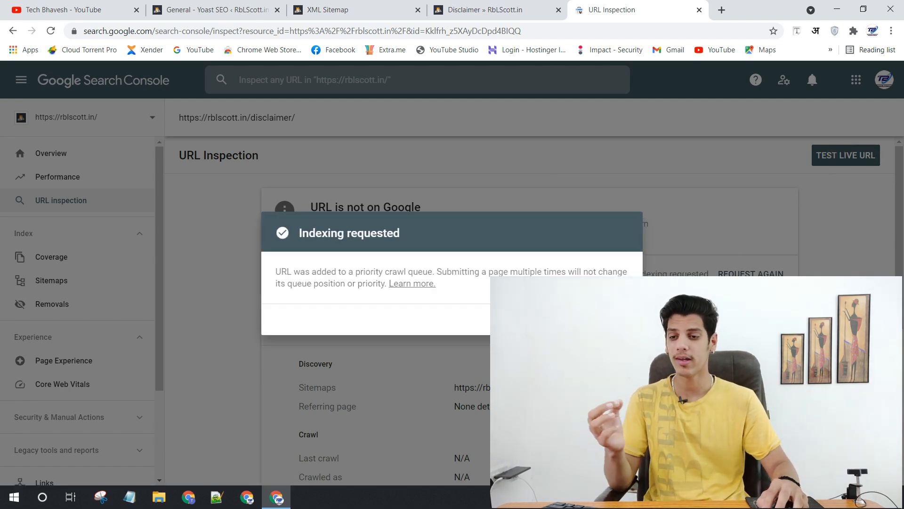
pyautogui.click(617, 319)
pyautogui.scroll(-2, 636, 282)
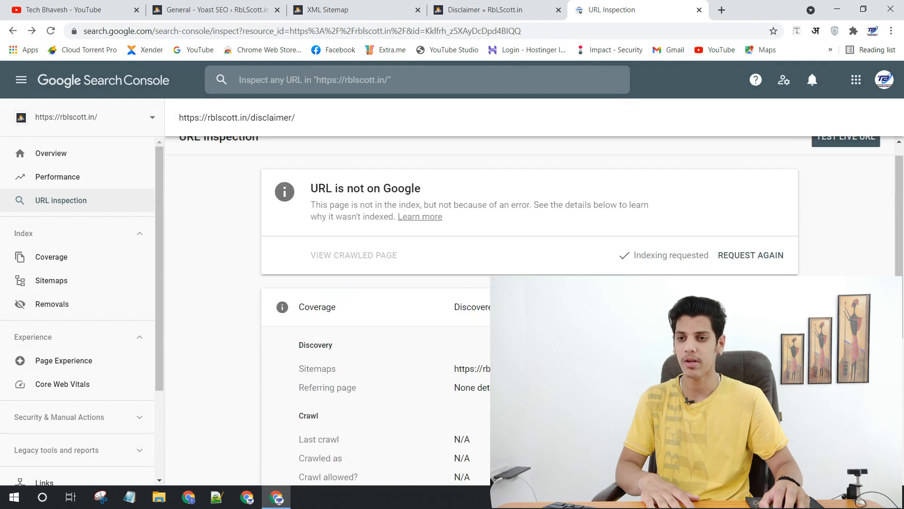
pyautogui.scroll(2, 637, 272)
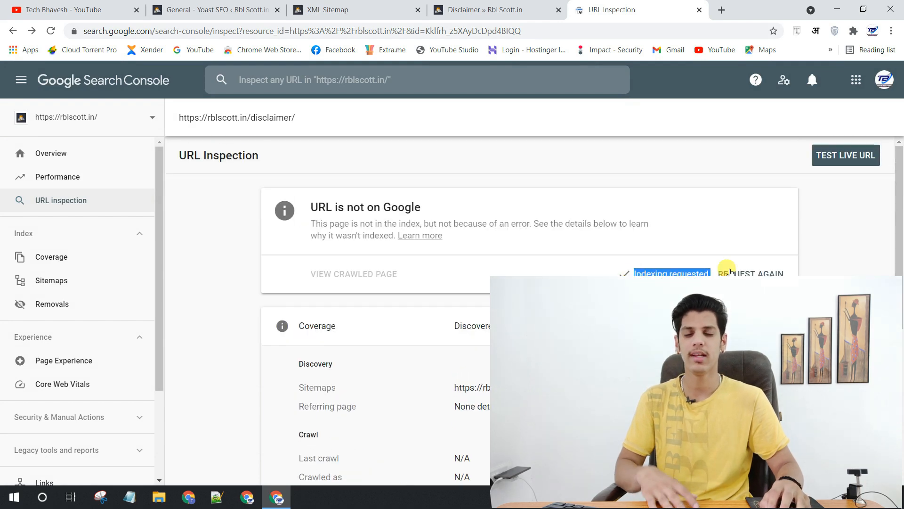
# - Run a live test of the Disclaimer page's URL and review its availability to Google
pyautogui.click(864, 154)
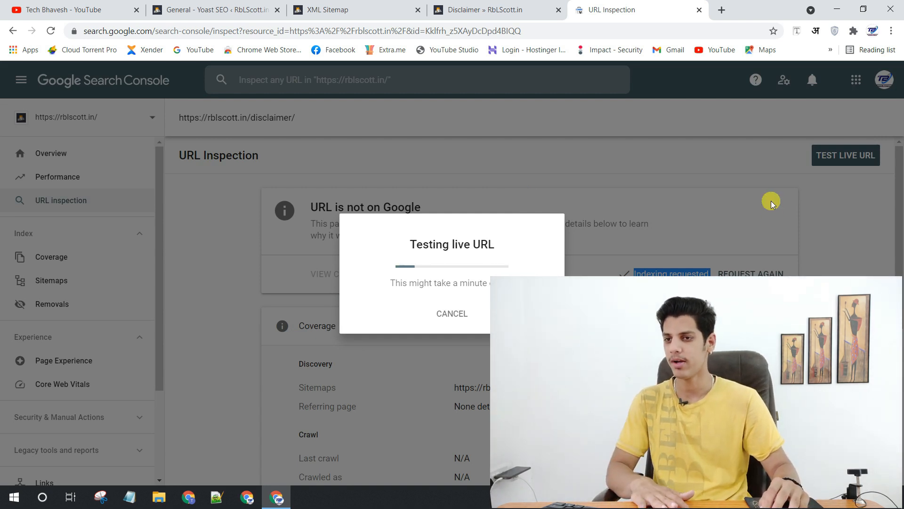
pyautogui.click(71, 9)
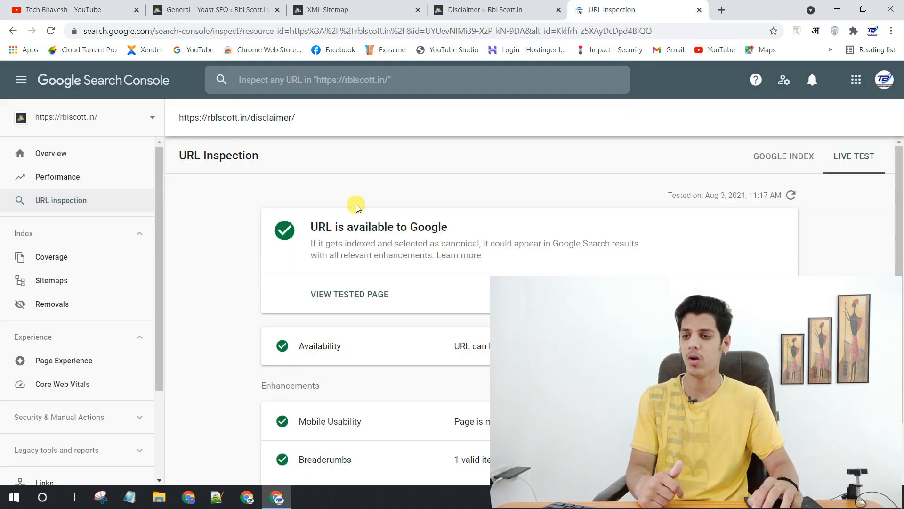
pyautogui.moveTo(449, 227)
pyautogui.mouseDown()
pyautogui.moveTo(309, 228)
pyautogui.moveTo(448, 228)
pyautogui.mouseUp()
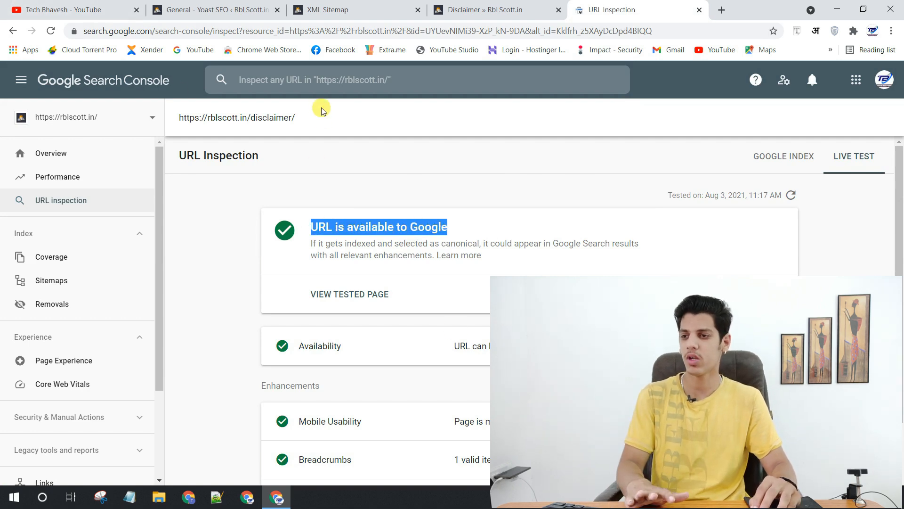
pyautogui.moveTo(295, 118); pyautogui.dragTo(205, 113)
# - View the tested page's HTML and screenshot from the live test, and close the tested page details
pyautogui.click(327, 295)
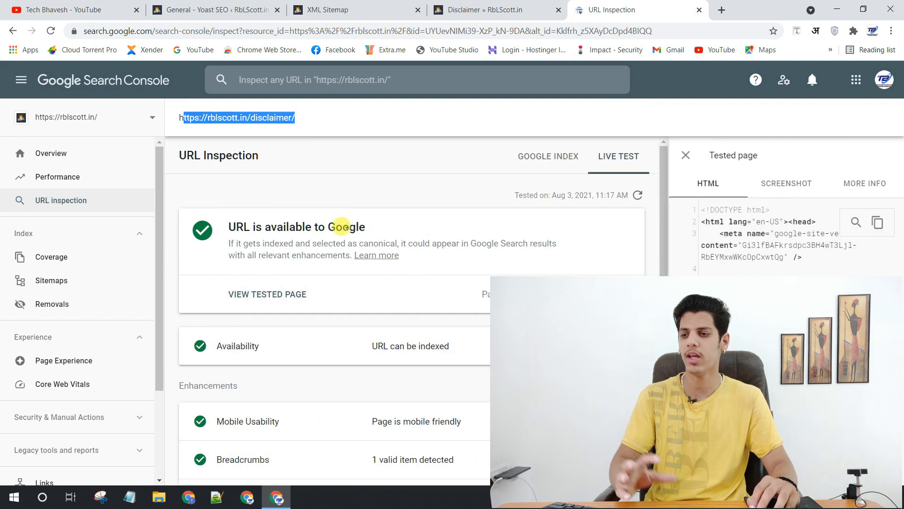
pyautogui.click(786, 183)
pyautogui.scroll(-3, 801, 240)
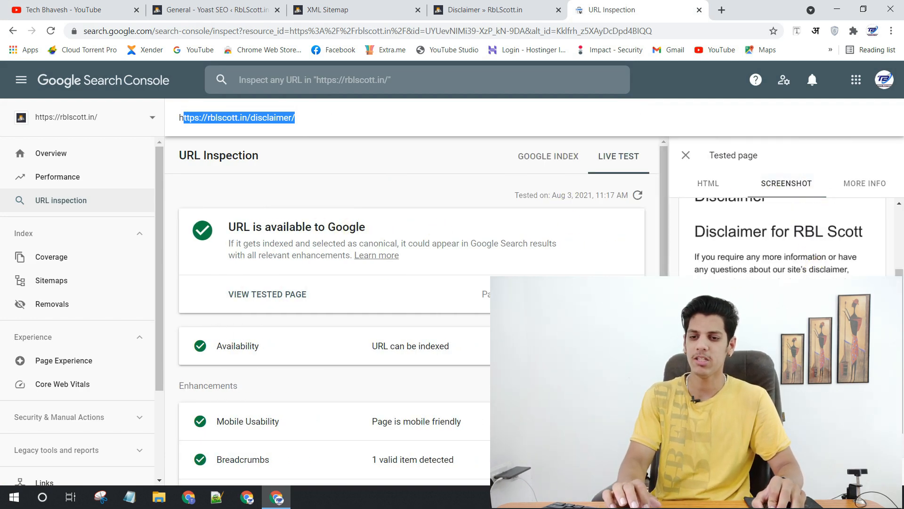
pyautogui.scroll(3, 763, 242)
pyautogui.click(686, 155)
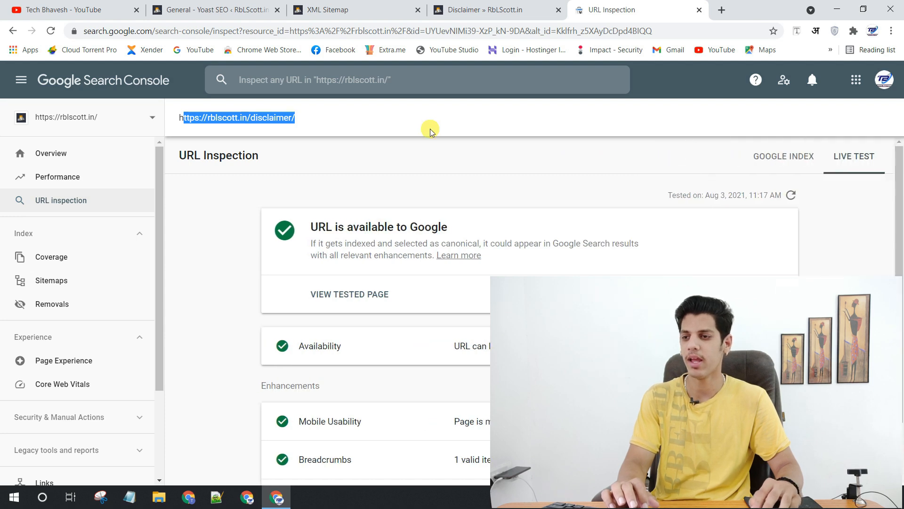
pyautogui.click(256, 118)
pyautogui.moveTo(298, 122); pyautogui.dragTo(199, 118)
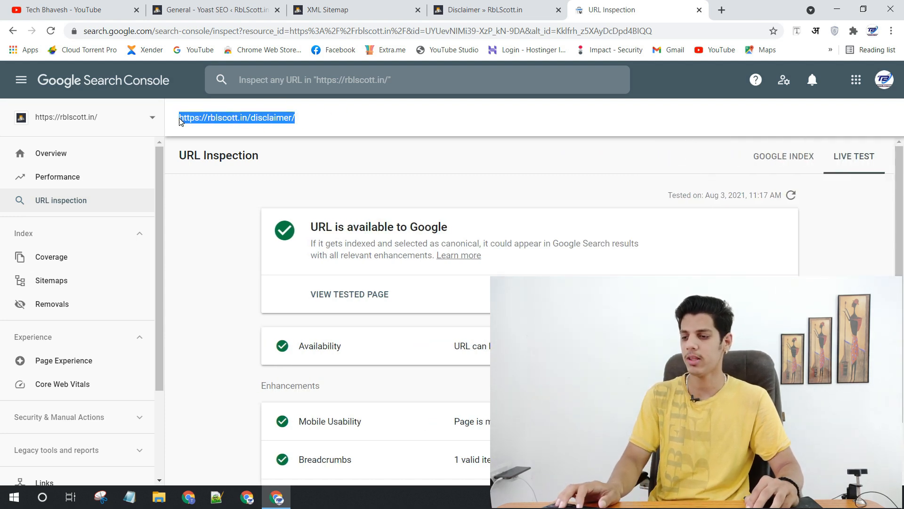
pyautogui.click(722, 9)
pyautogui.hotkey('ctrl', 'v')
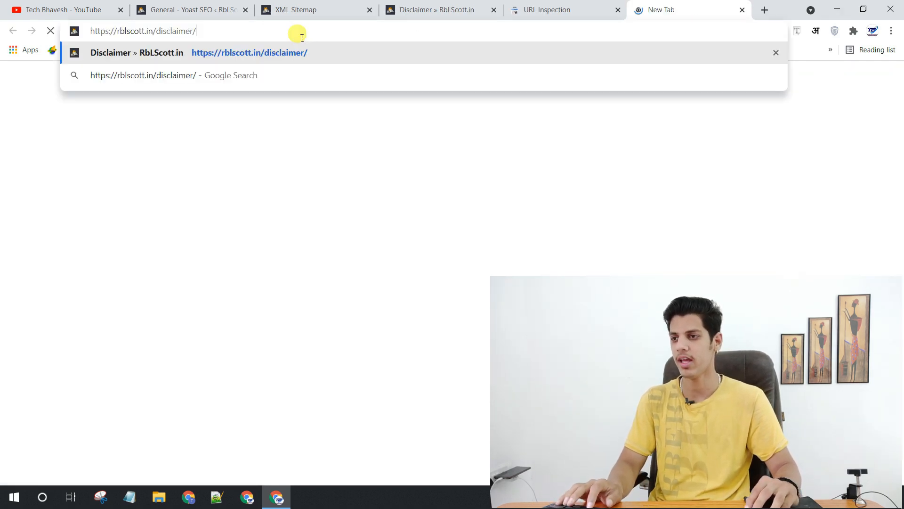
pyautogui.click(172, 83)
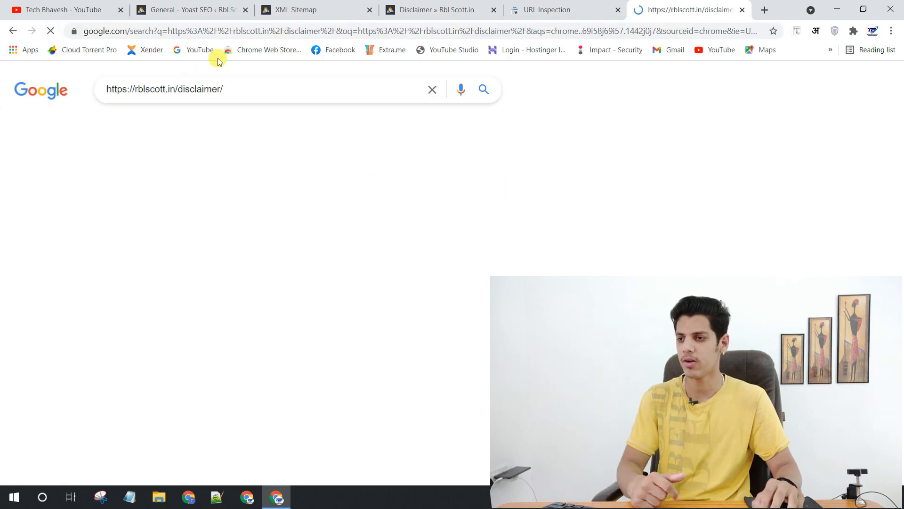
pyautogui.scroll(-8, 524, 229)
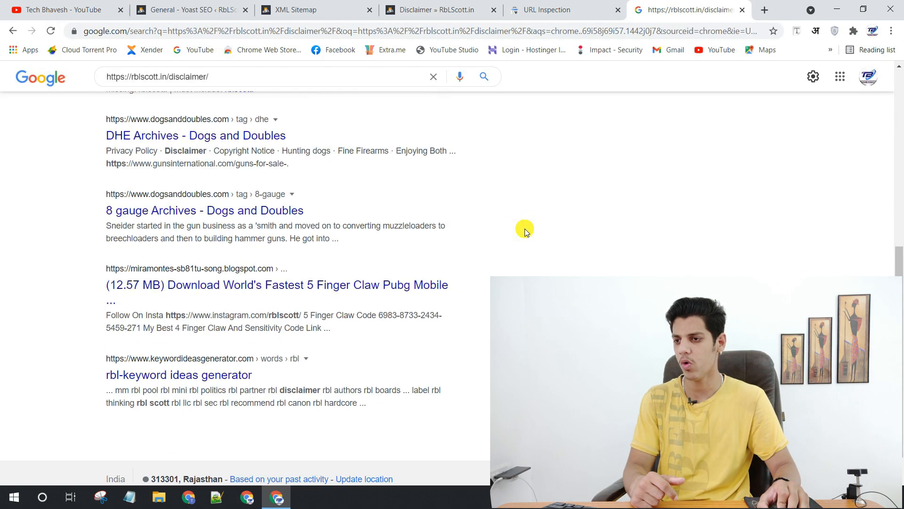
pyautogui.scroll(8, 523, 228)
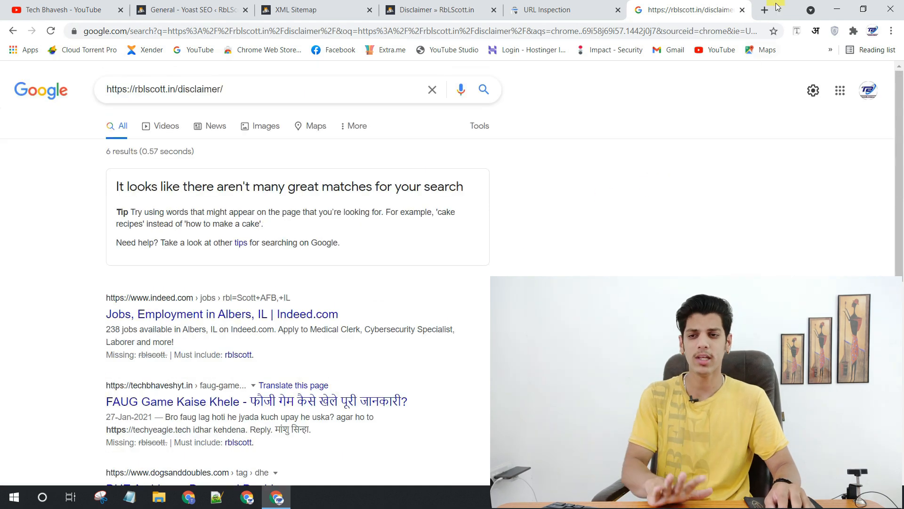
pyautogui.click(744, 10)
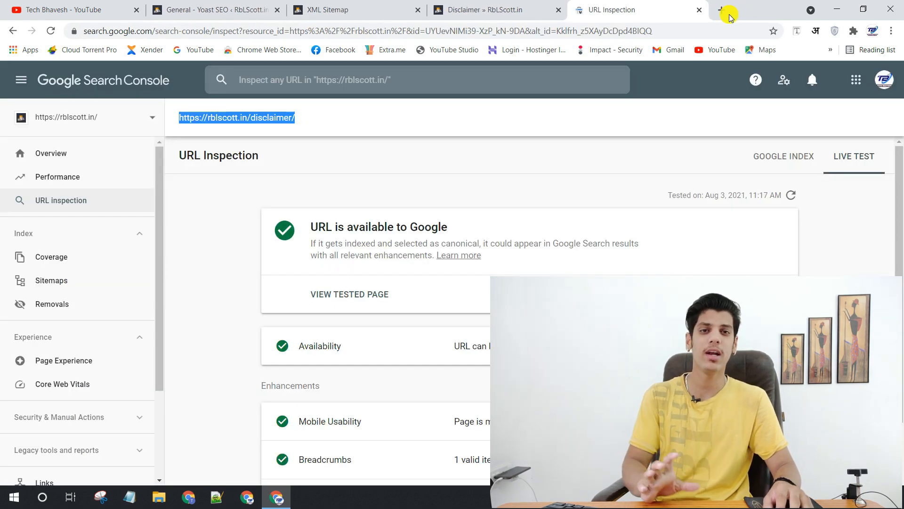